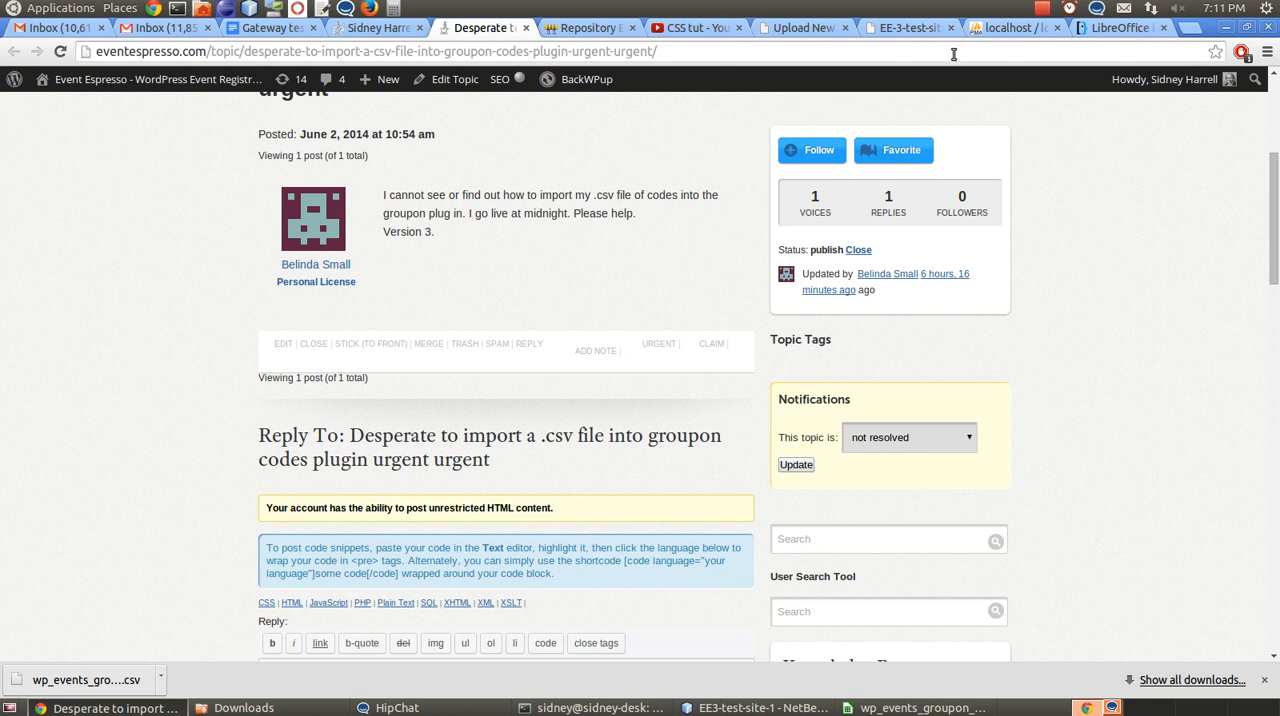
Open the Groupon Codes management page of Event Espresso on the EE-3-test-site-1 WordPress site
left_click(822, 30)
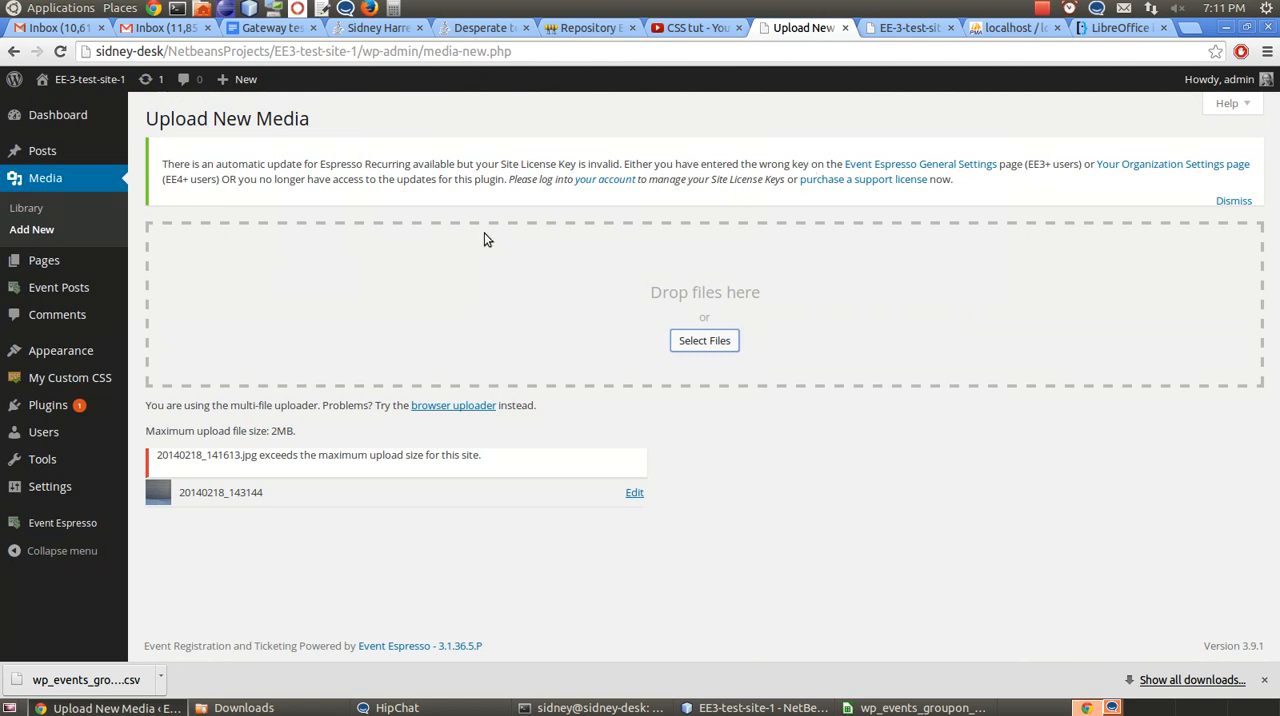
mouse_move(124, 520)
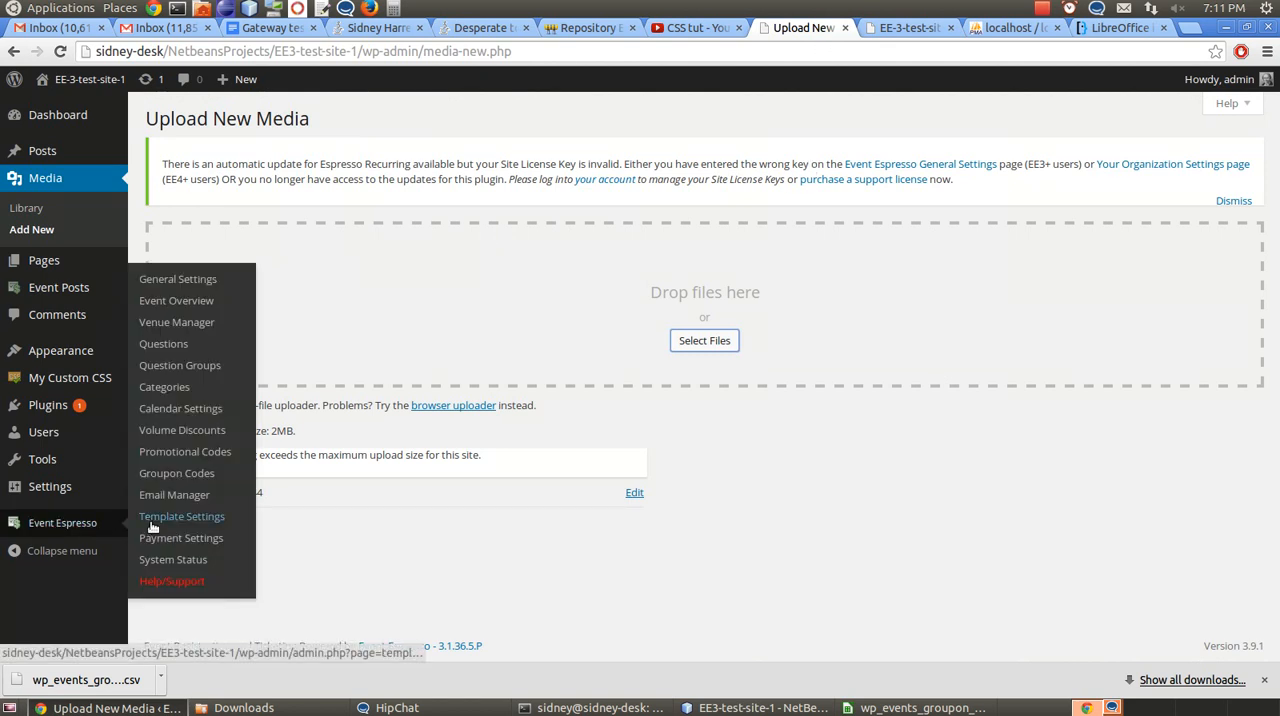
left_click(170, 474)
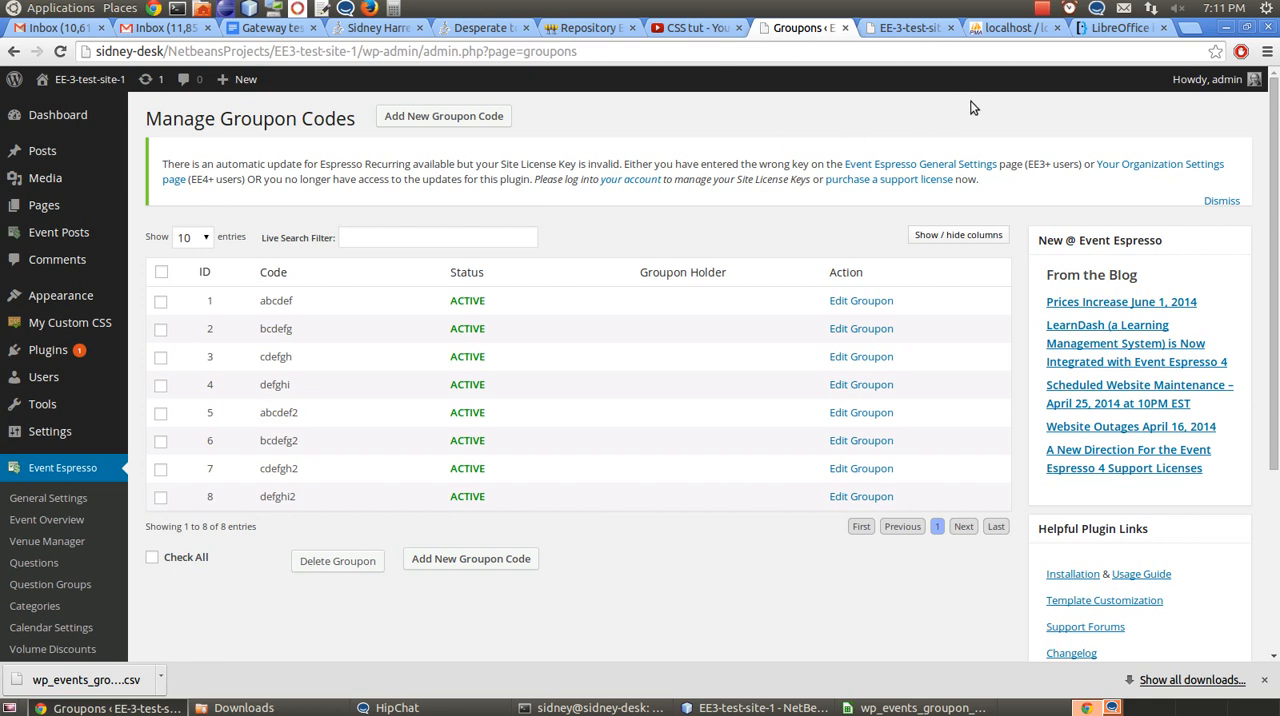
Switch to phpMyAdmin and set up a quick export of the wp_events_groupon_codes table in CSV format
left_click(1008, 28)
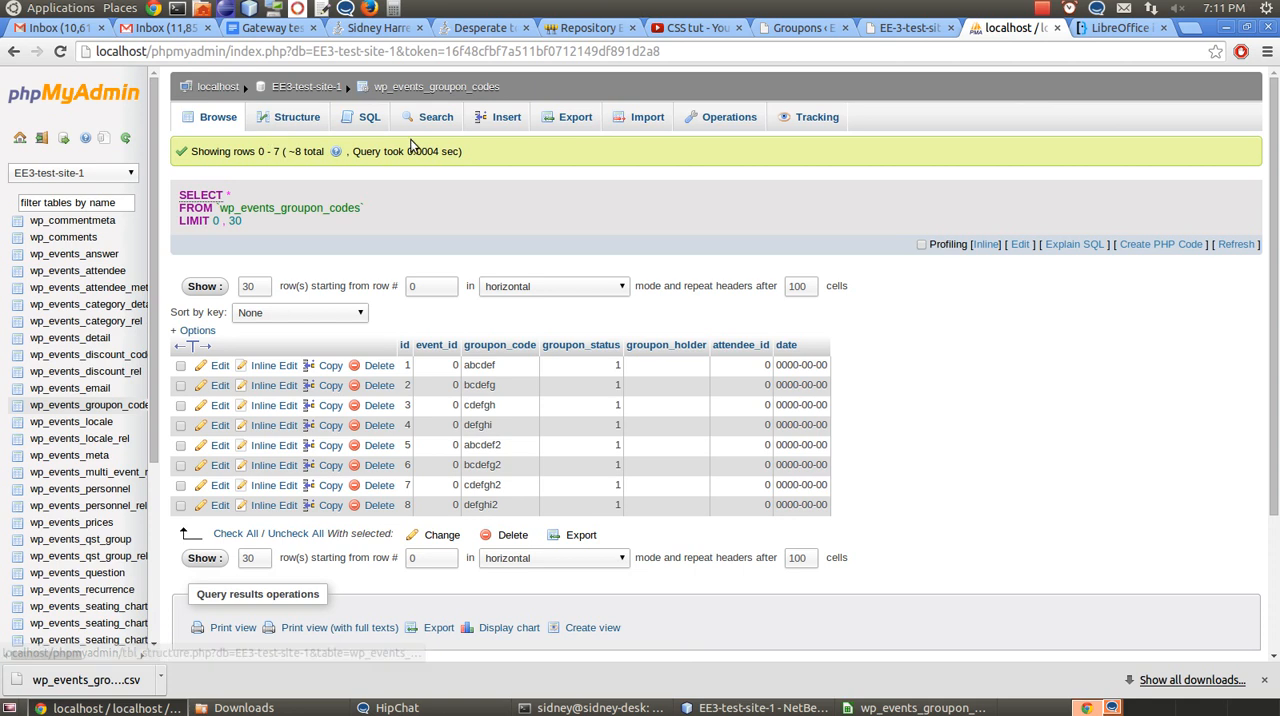
left_click(575, 119)
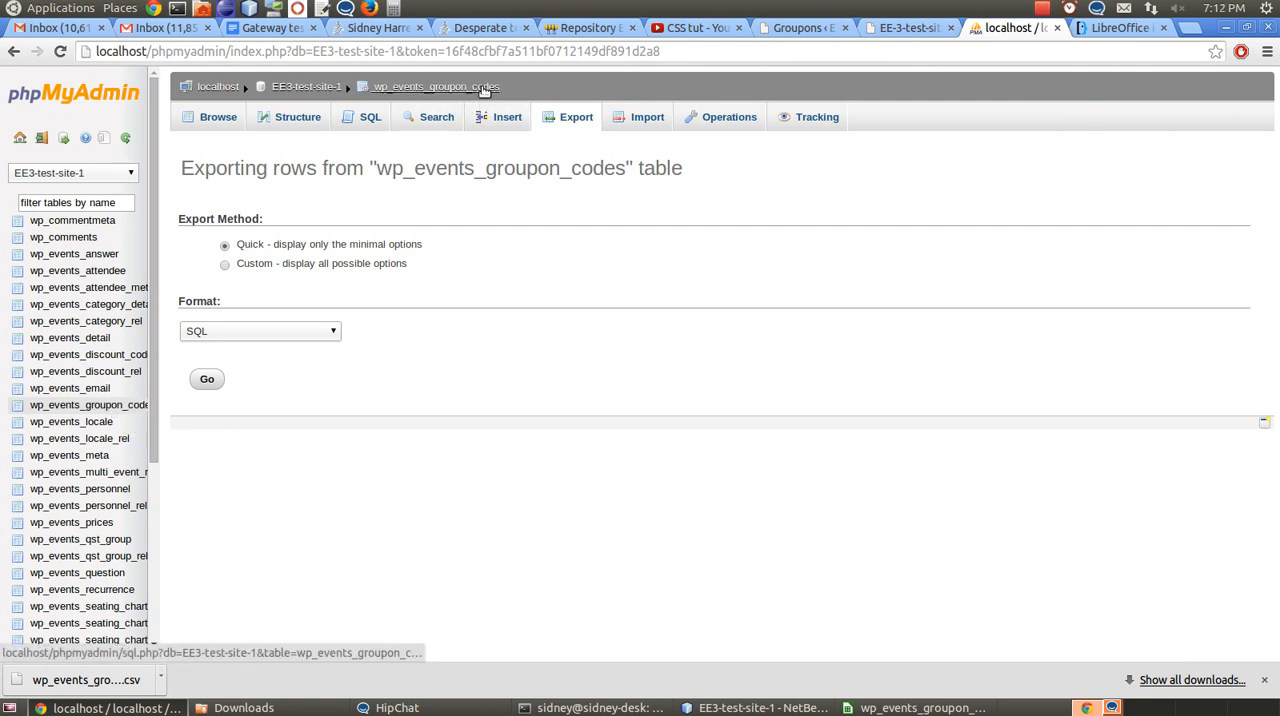
left_click(273, 337)
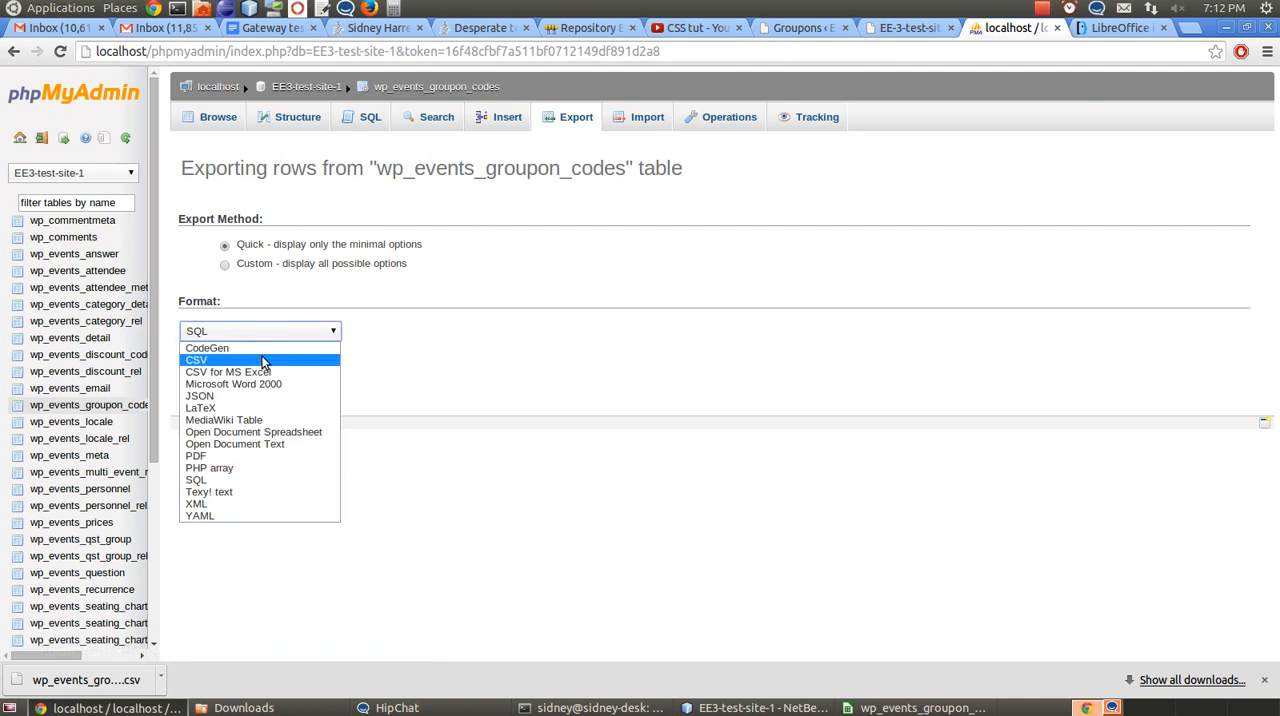
left_click(264, 361)
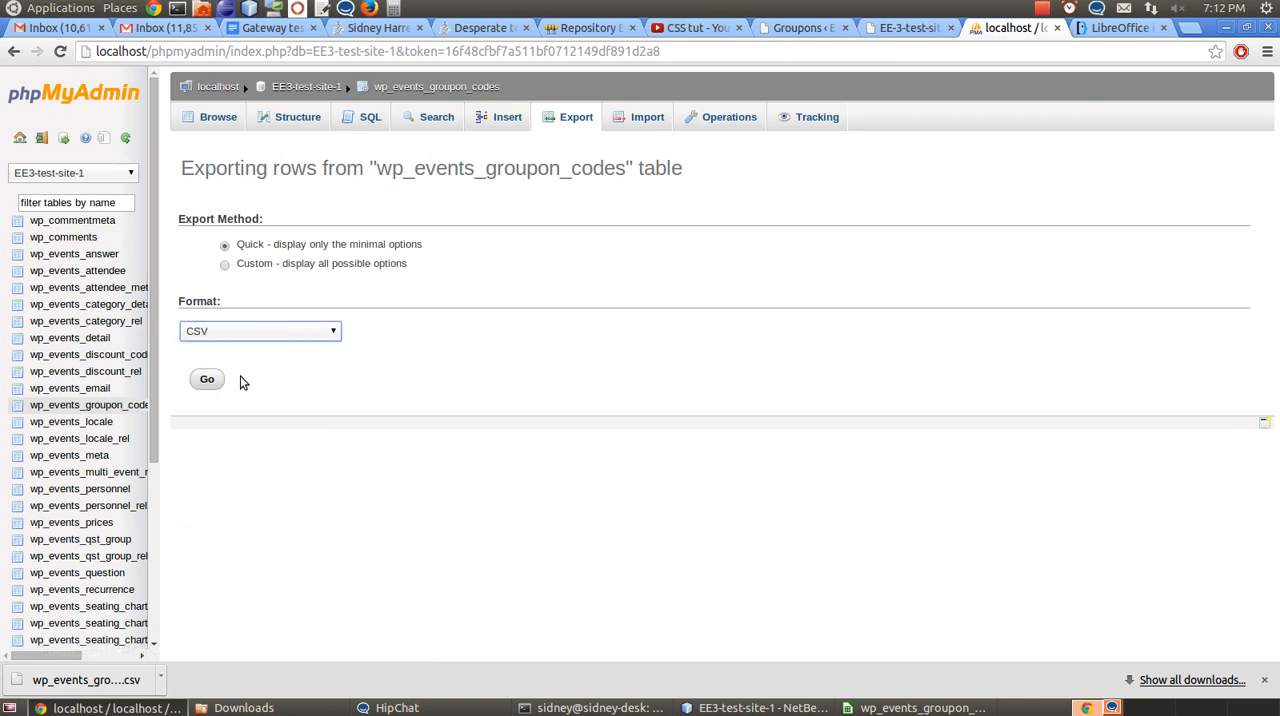
Switch to wp_events_groupon_codes.csv in LibreOffice Calc and enter the IDs 1 to 4 in cells A1 to A4
left_click(905, 707)
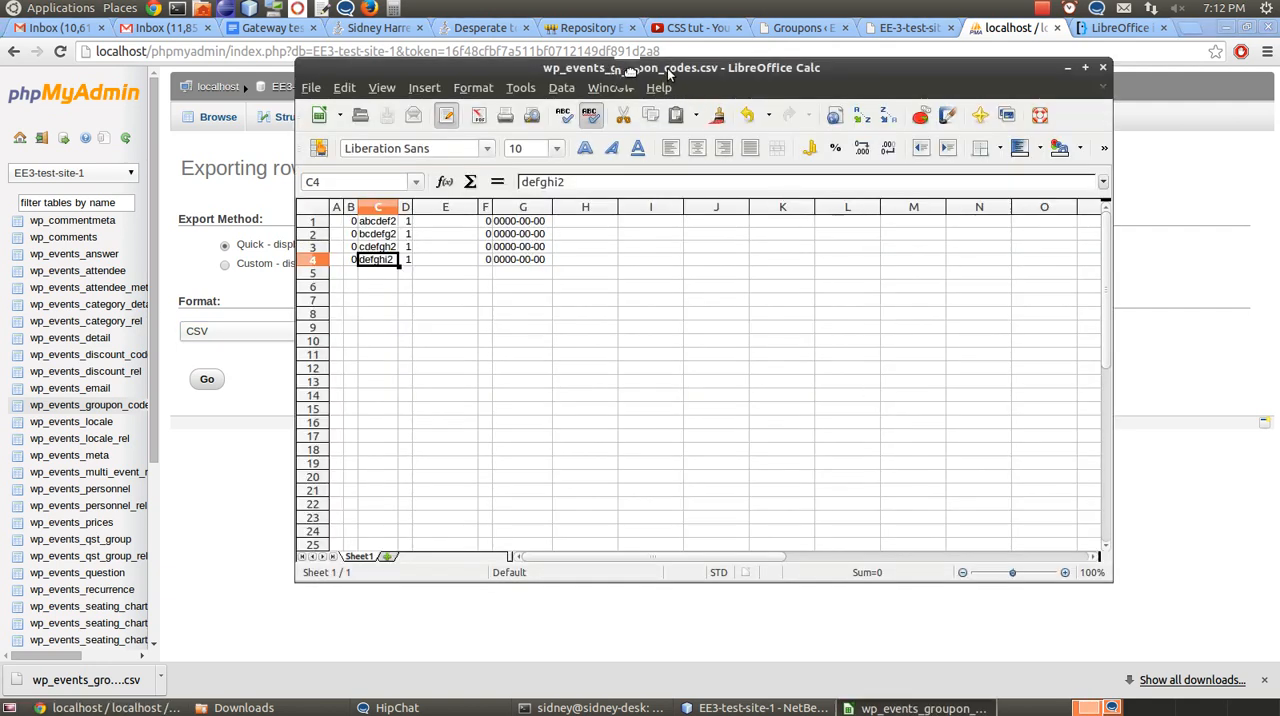
left_click_drag(668, 72, 661, 80)
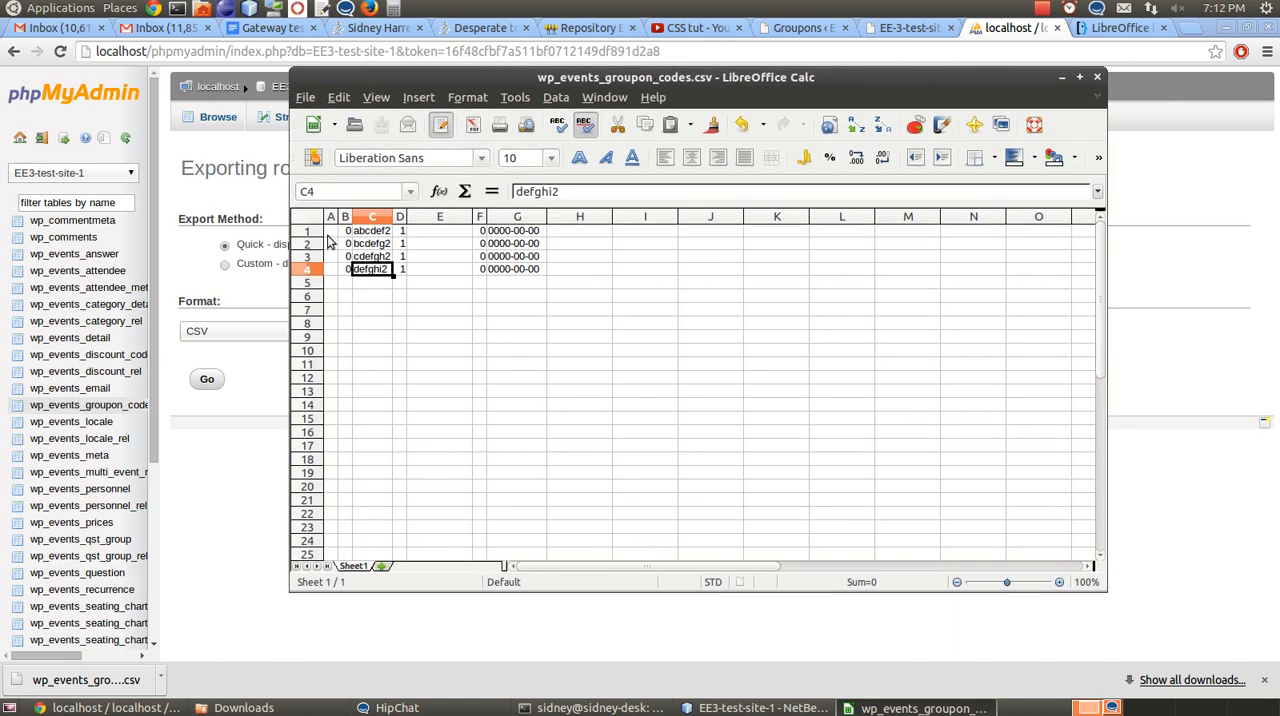
left_click(329, 233)
type("1")
key("Return")
type("2")
key("Return")
type("3")
key("Return")
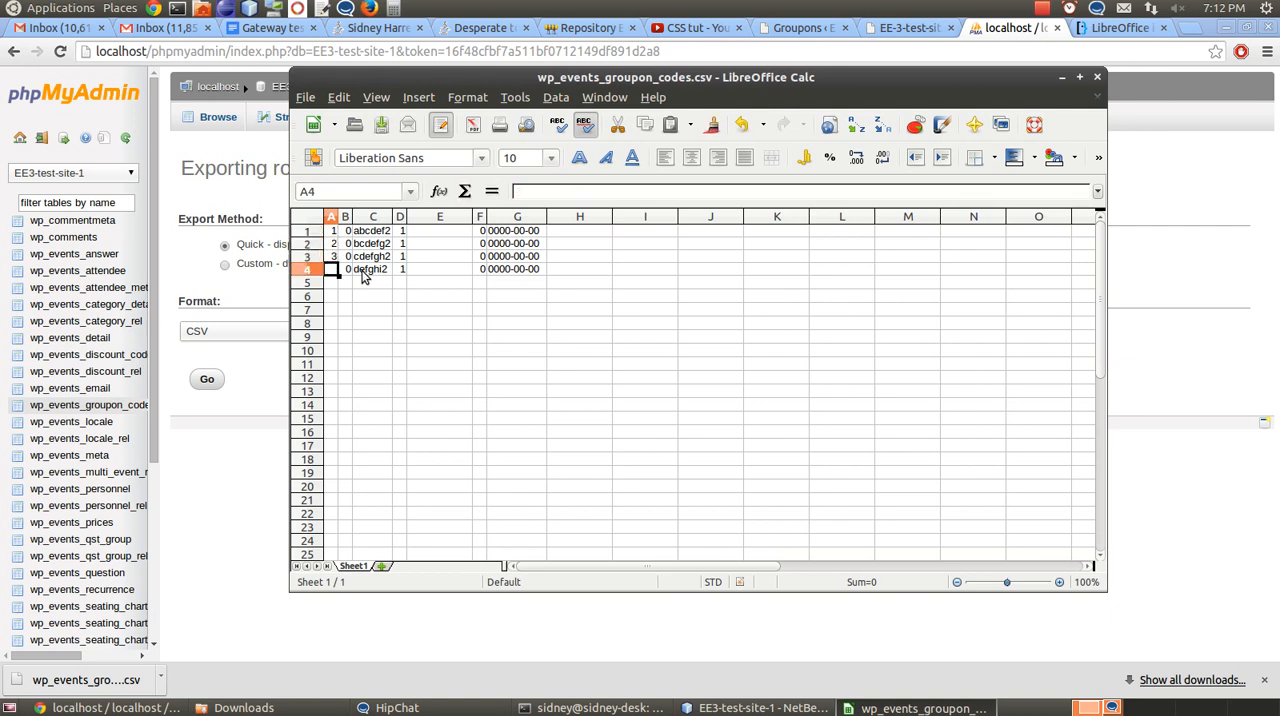
type("4")
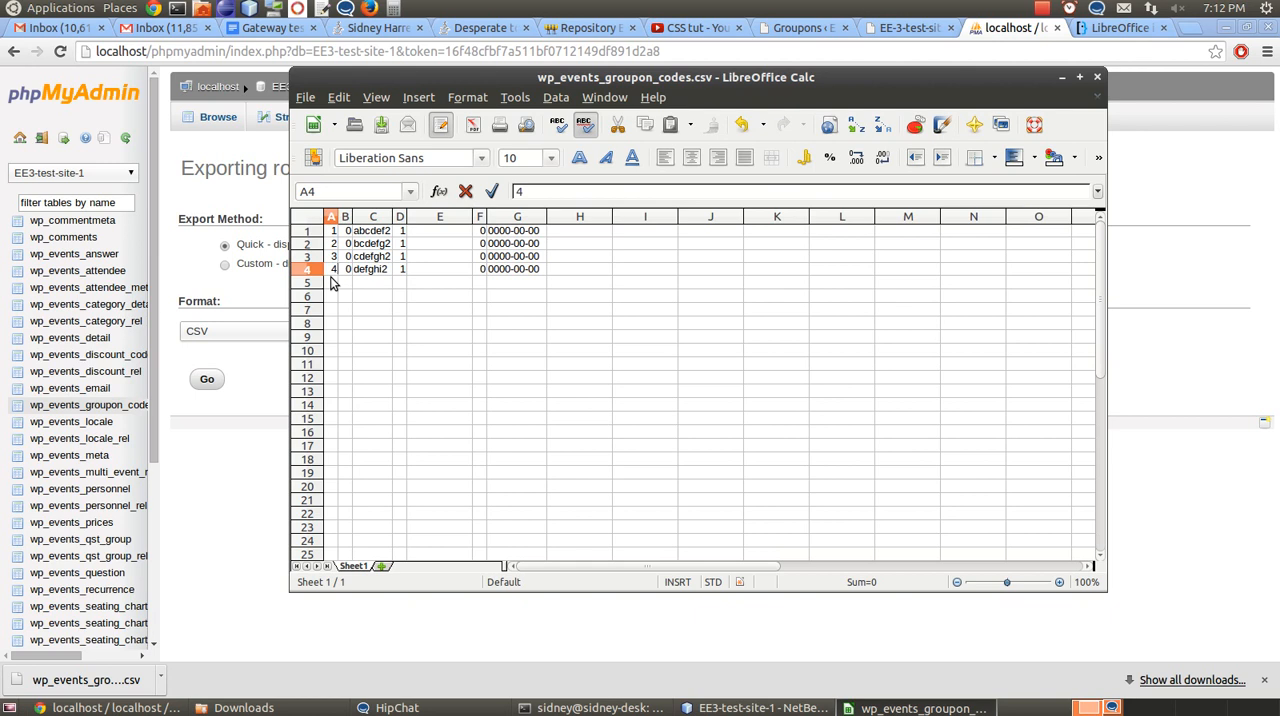
Clear the ID numbers from column A of the spreadsheet
key("Up")
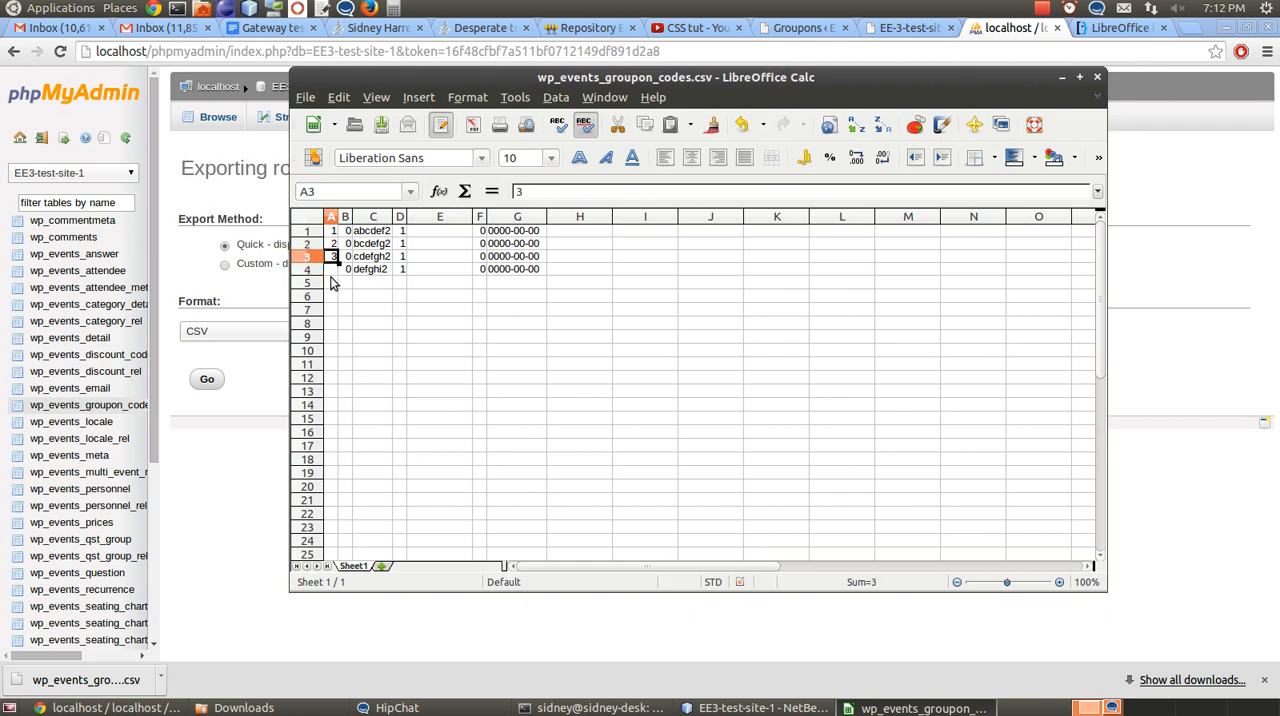
key("Delete")
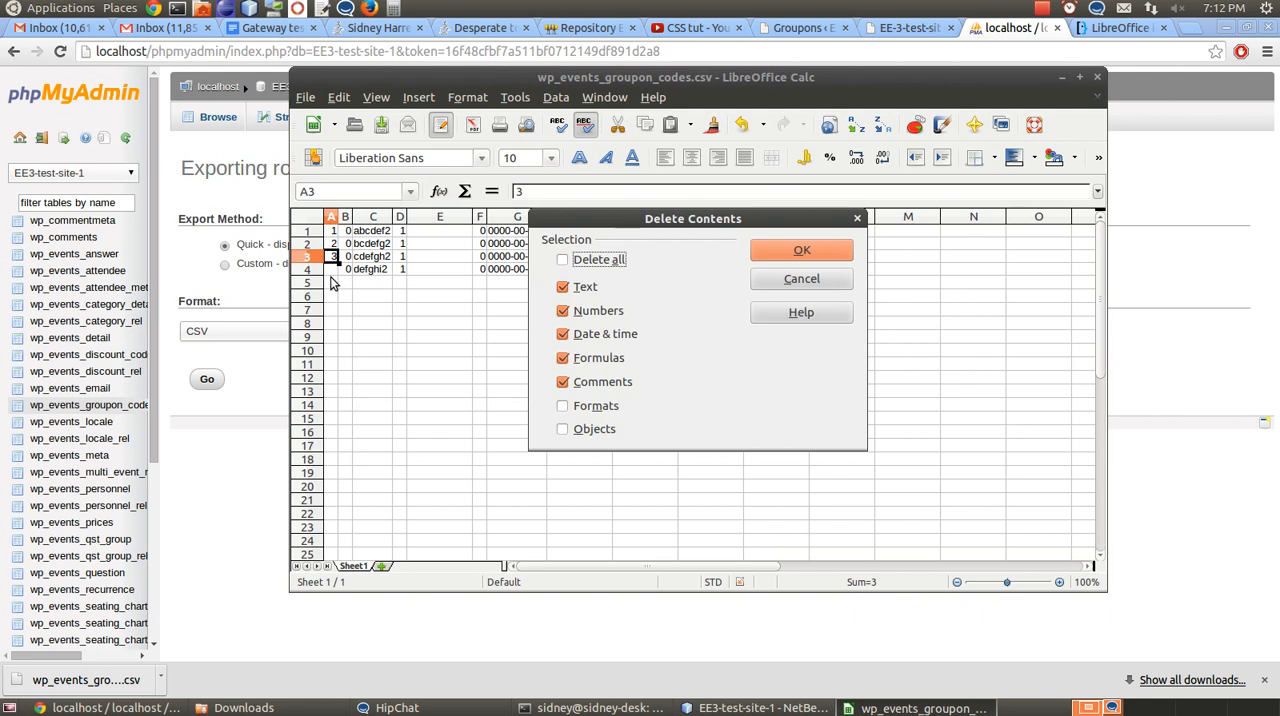
left_click(766, 285)
key("BackSpace")
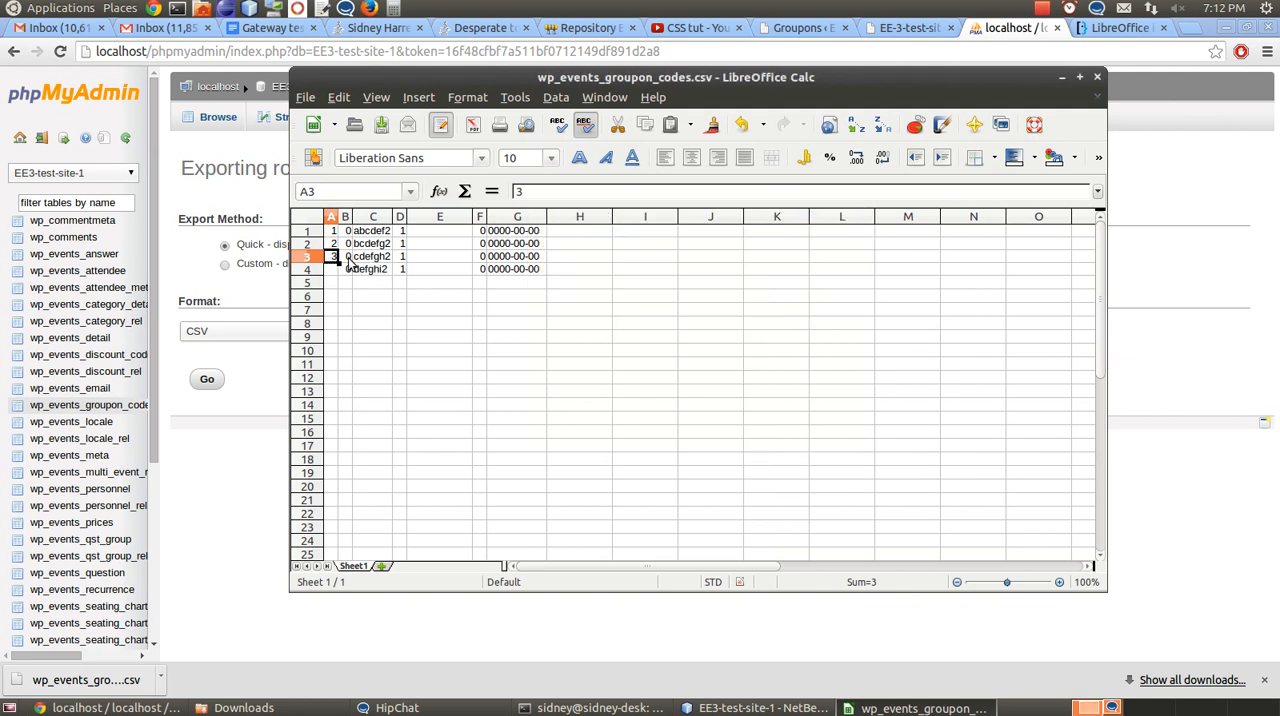
left_click(333, 245)
key("BackSpace")
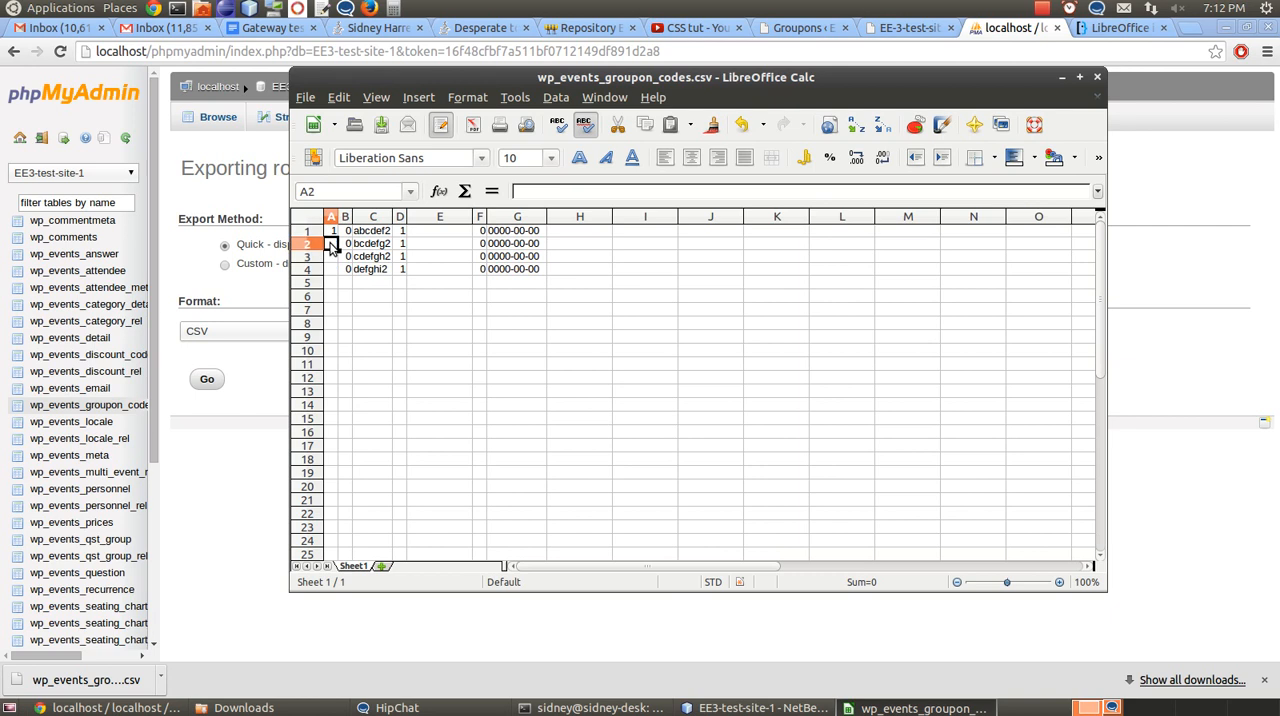
left_click(333, 231)
key("BackSpace")
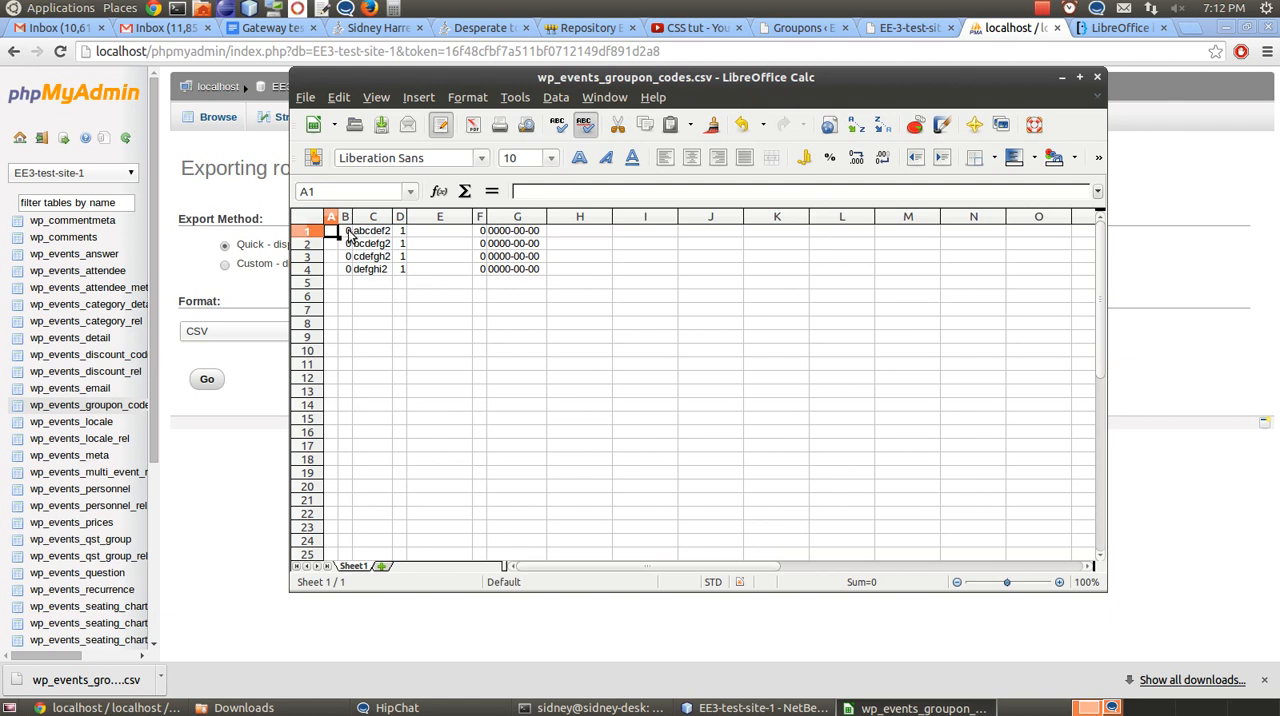
Return to phpMyAdmin and examine the structure and the rows of the wp_events_groupon_codes table
left_click(278, 393)
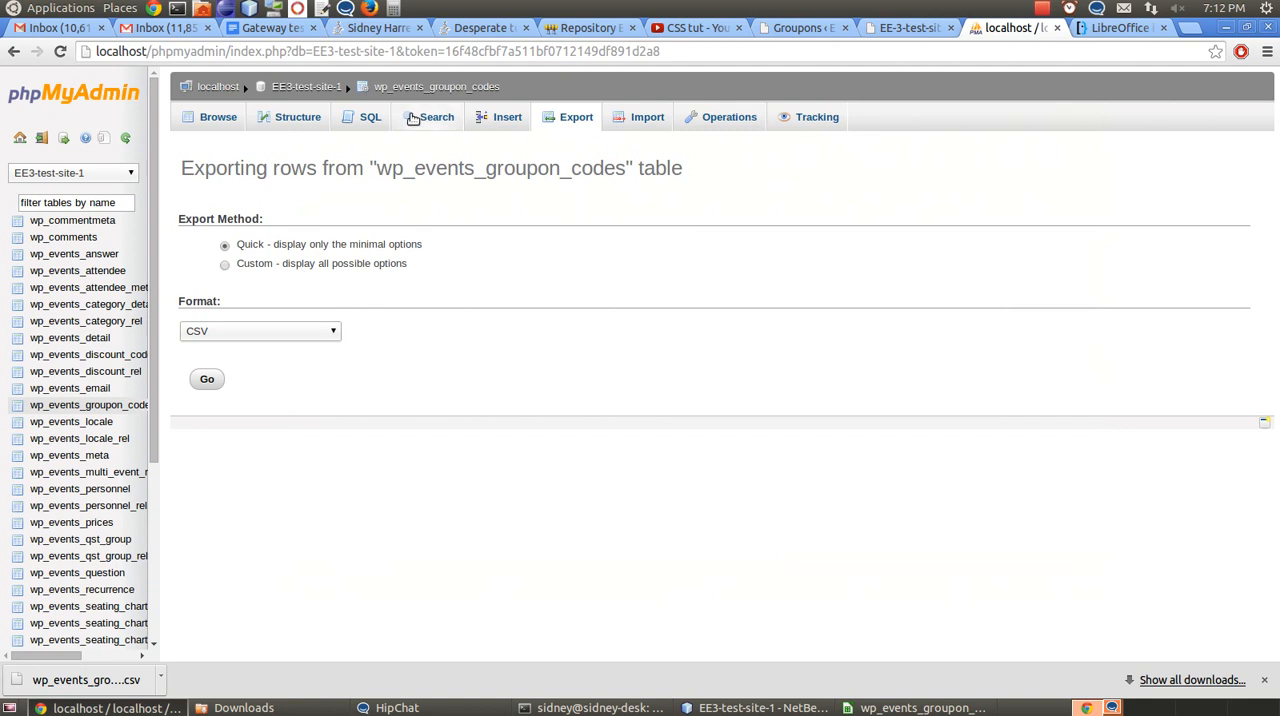
left_click(296, 120)
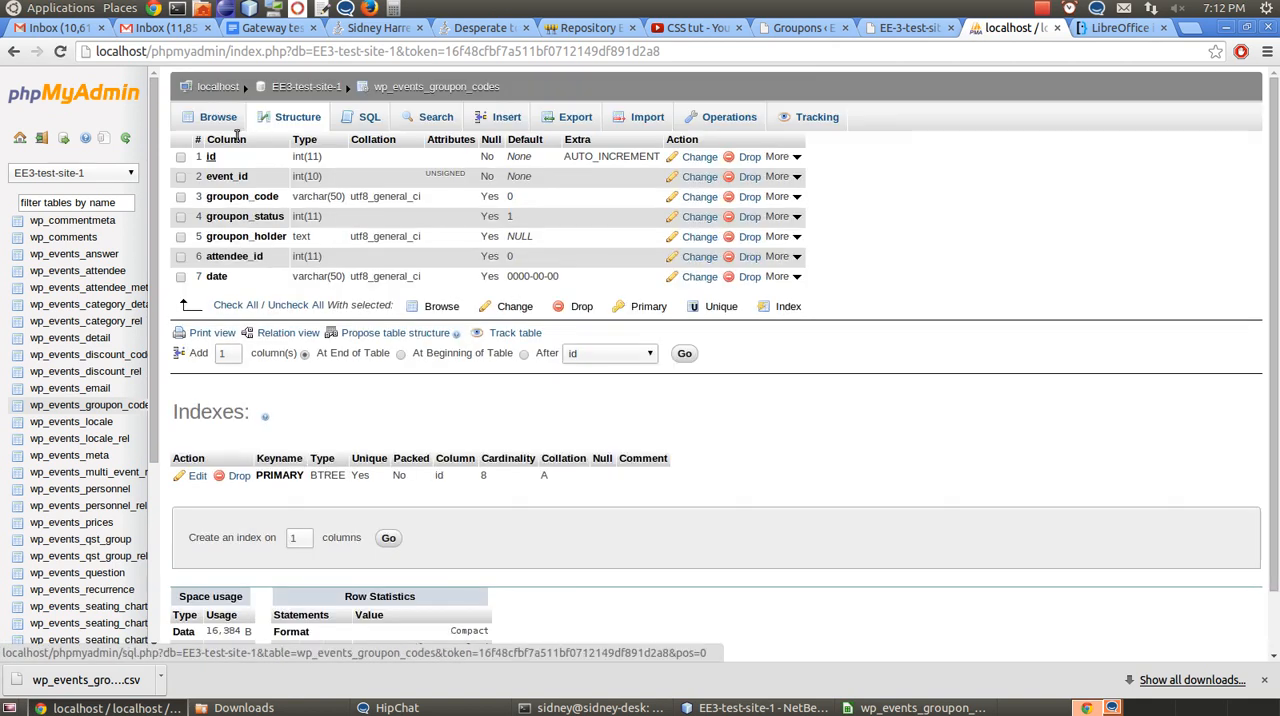
left_click(217, 120)
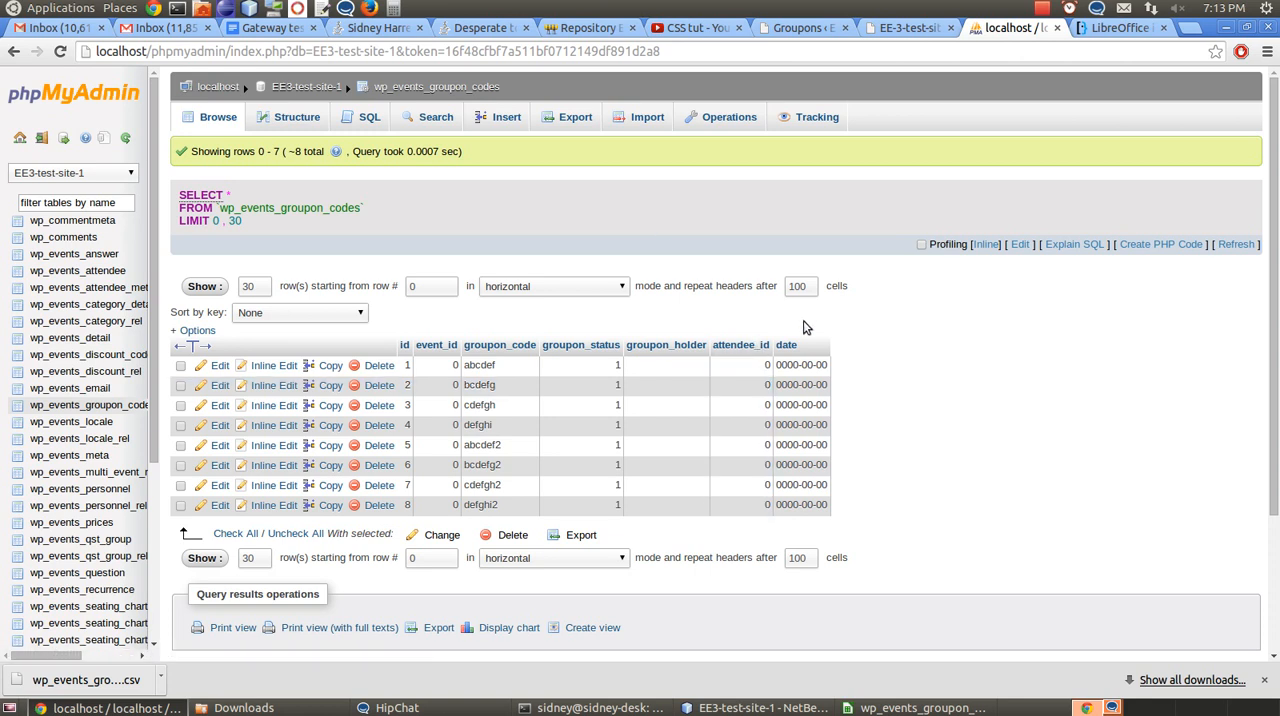
Switch to the CSV in LibreOffice Calc and examine the groupon codes in column C and the status values in column D
left_click(912, 707)
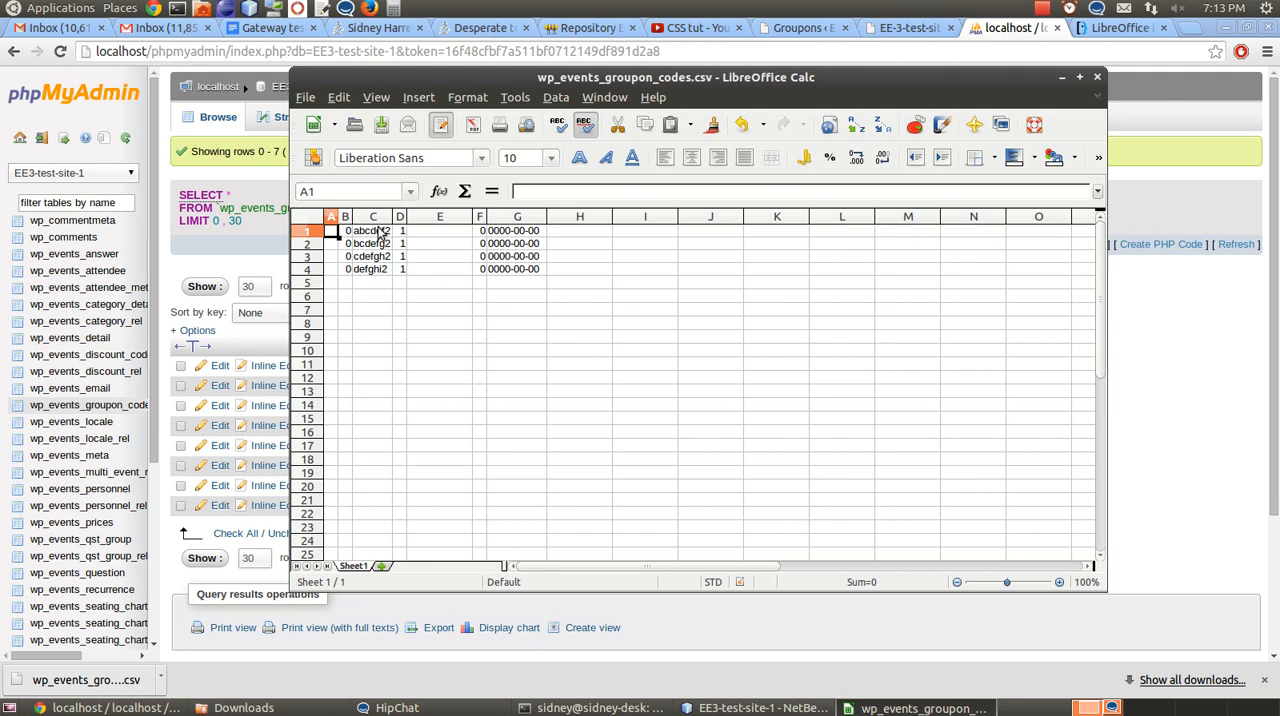
left_click(381, 230)
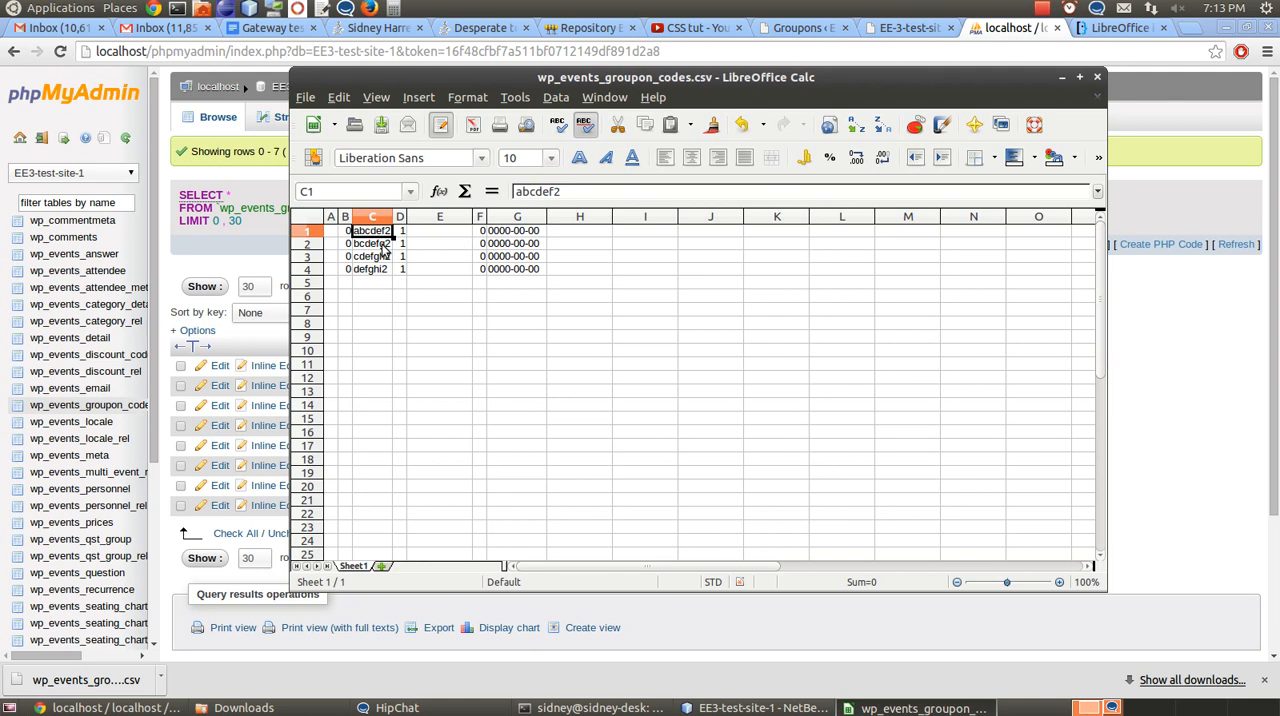
left_click(382, 245)
left_click(383, 257)
left_click(380, 270)
left_click(388, 232)
left_click(384, 257)
left_click(384, 244)
left_click(384, 270)
left_click(400, 218)
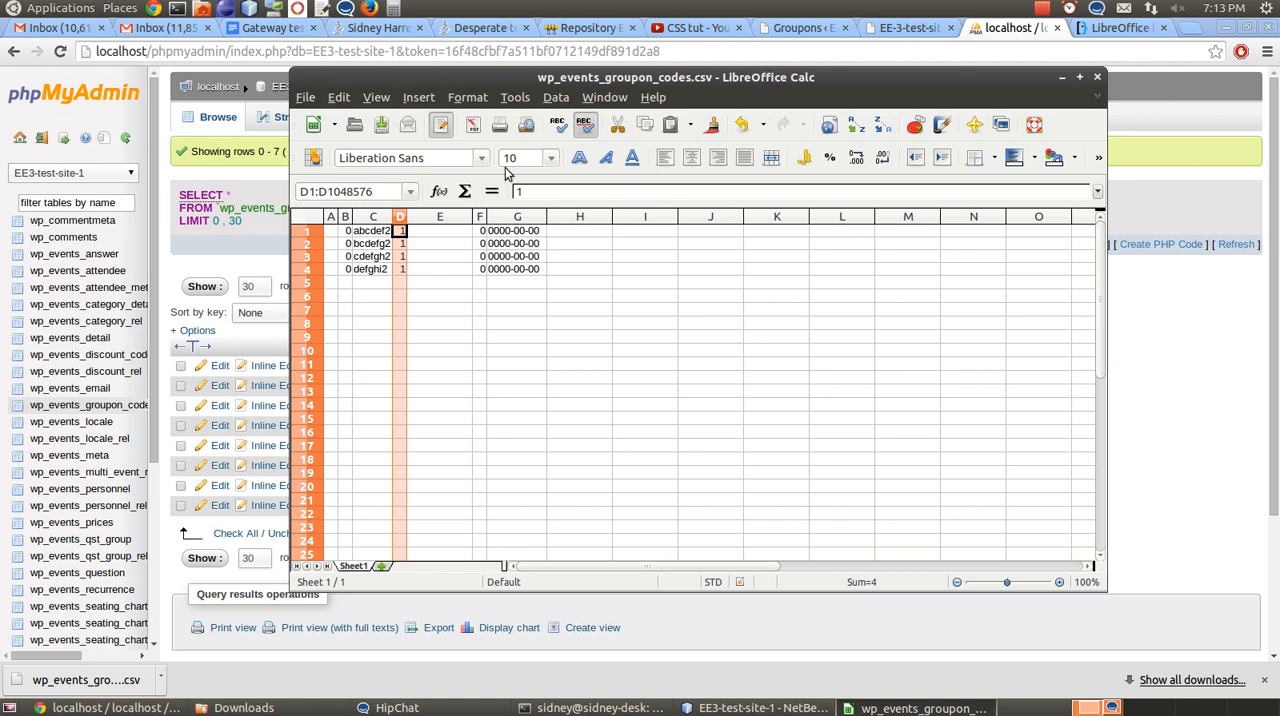
Switch to the WordPress Groupon Codes page and submit a new groupon code abcdef with Active status
left_click_drag(494, 74, 665, 109)
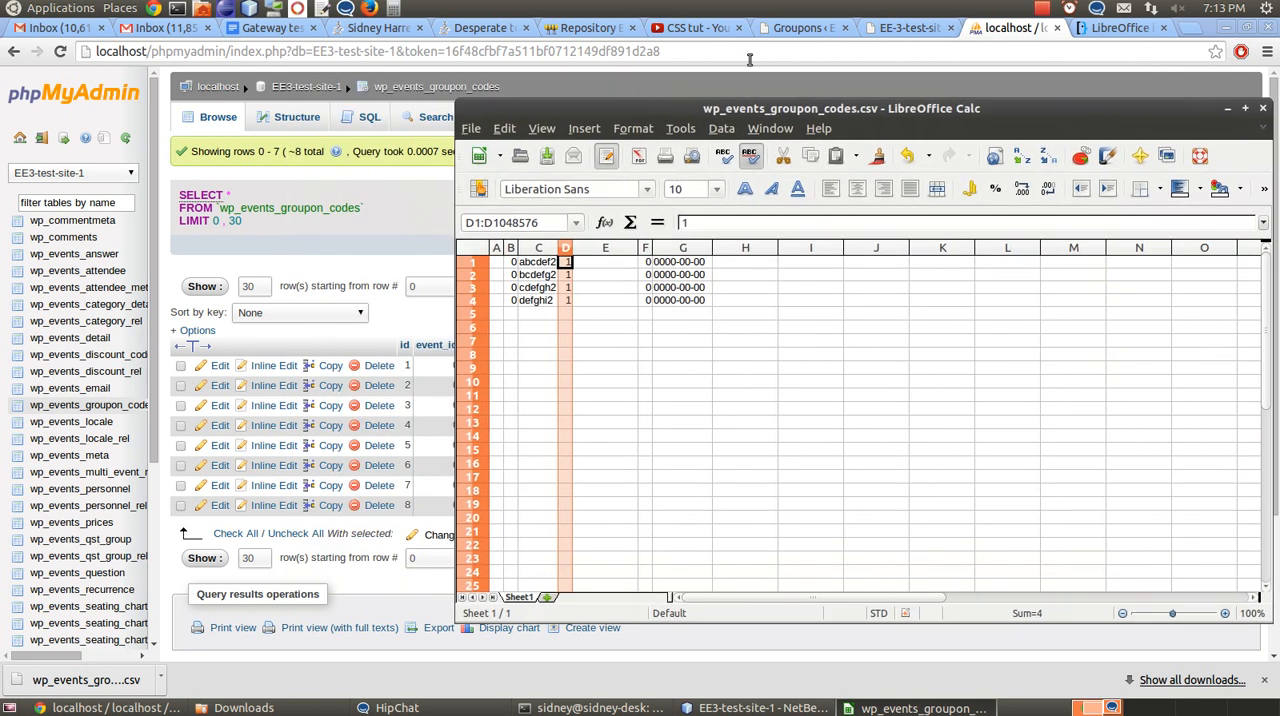
left_click(800, 30)
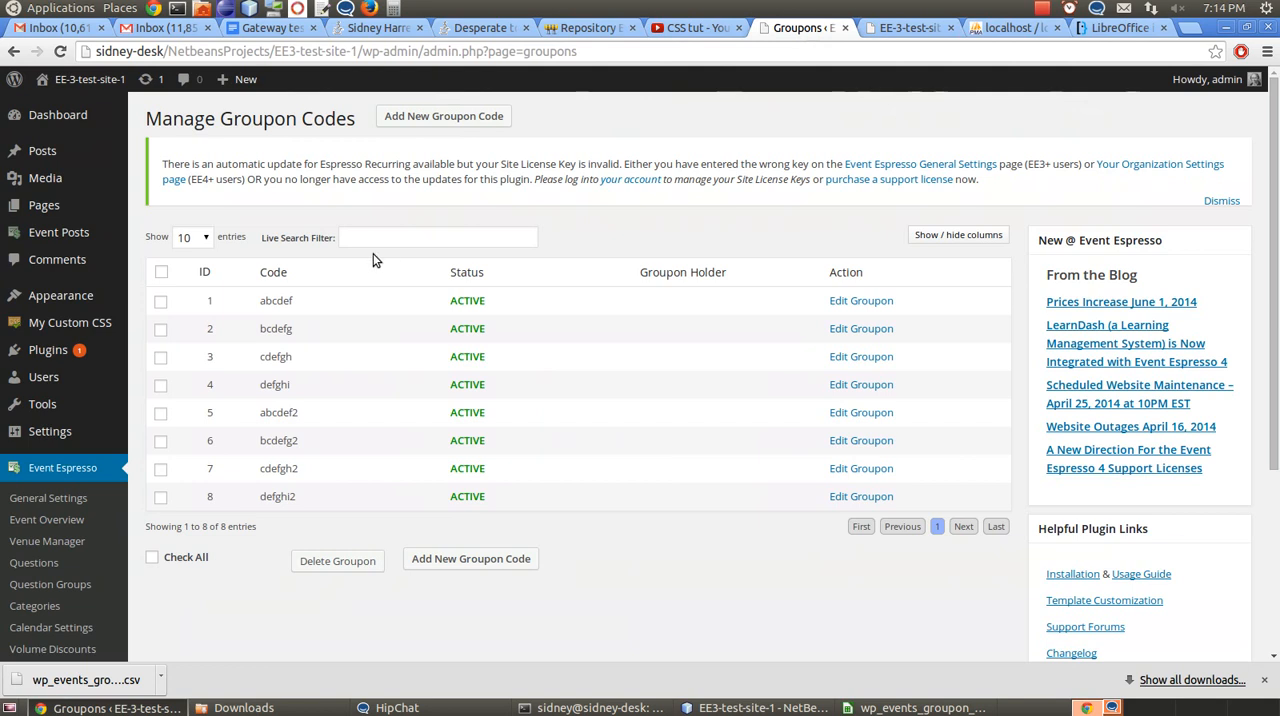
left_click(432, 124)
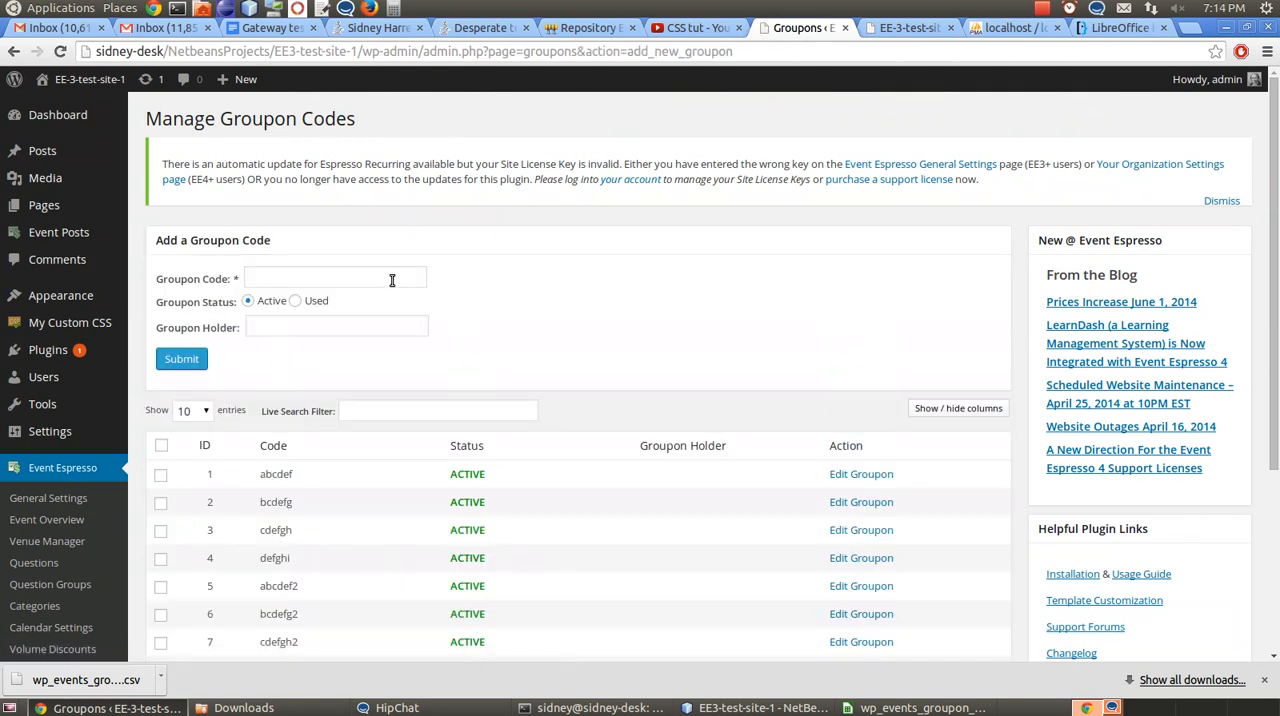
left_click(314, 276)
type("abcdef")
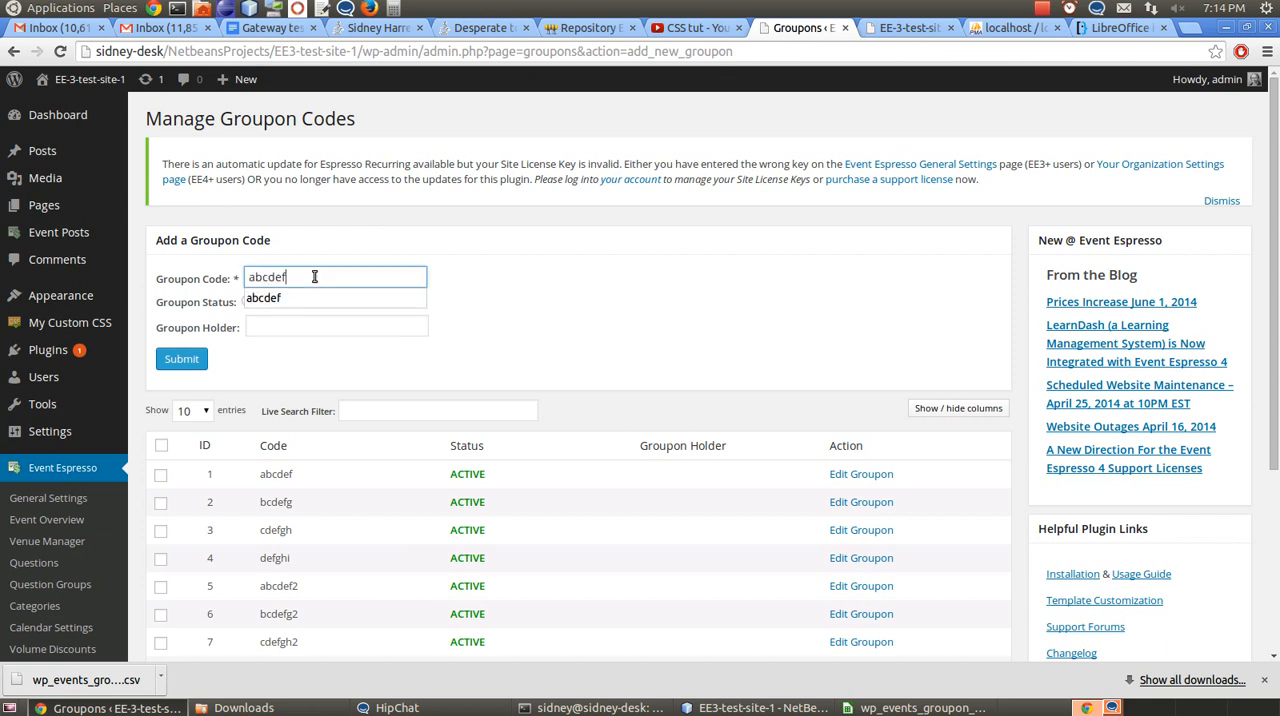
left_click(311, 354)
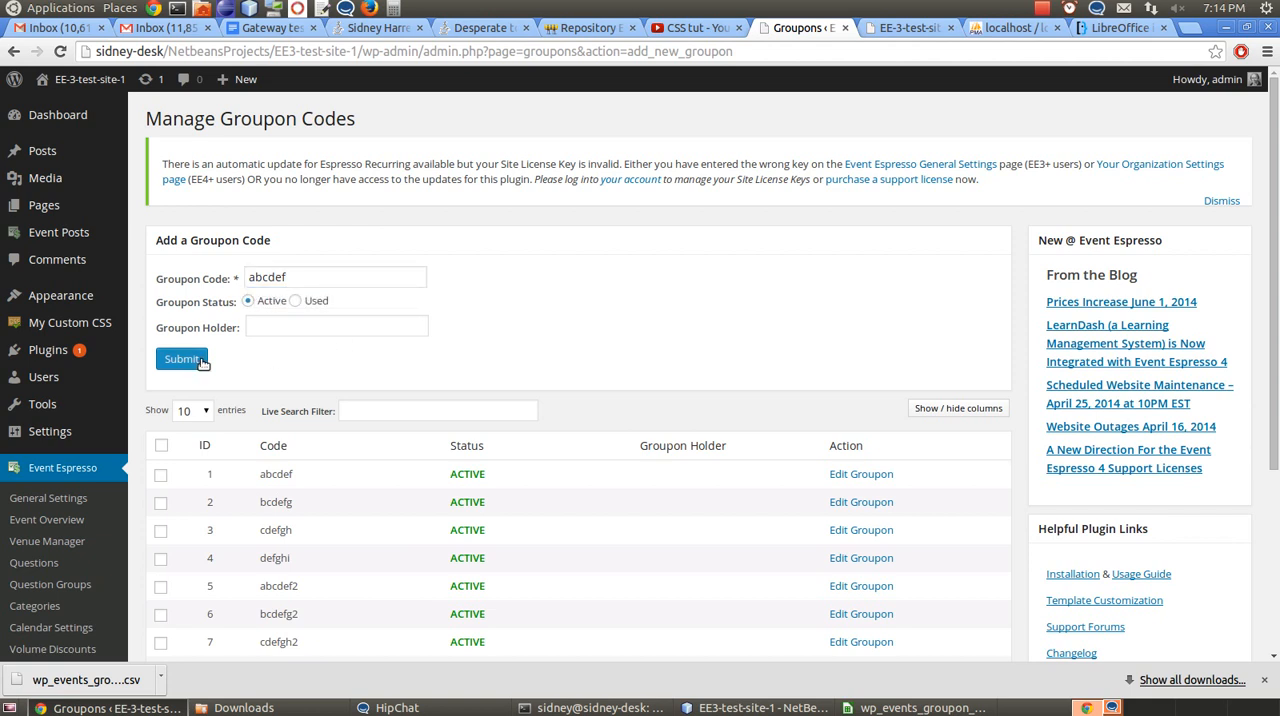
left_click(197, 362)
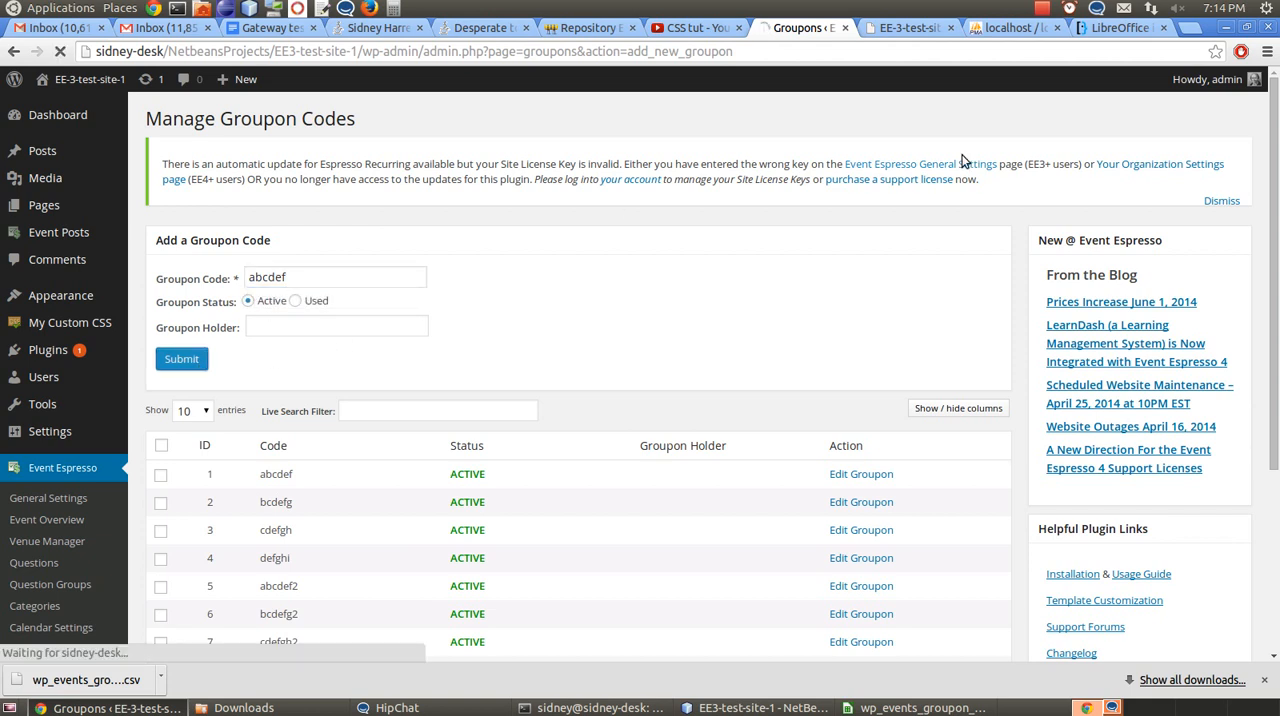
Review the wp_events_groupon_codes rows in phpMyAdmin and compare them with the CSV in LibreOffice Calc
left_click(1029, 29)
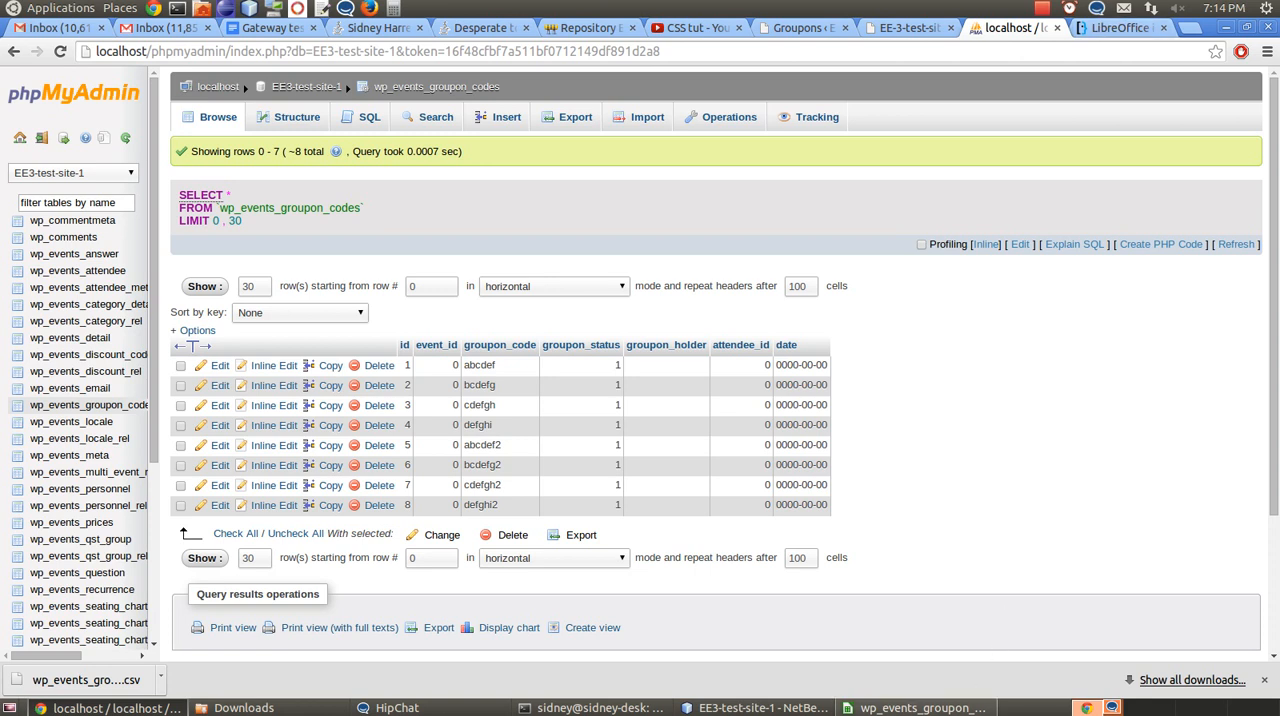
left_click(920, 708)
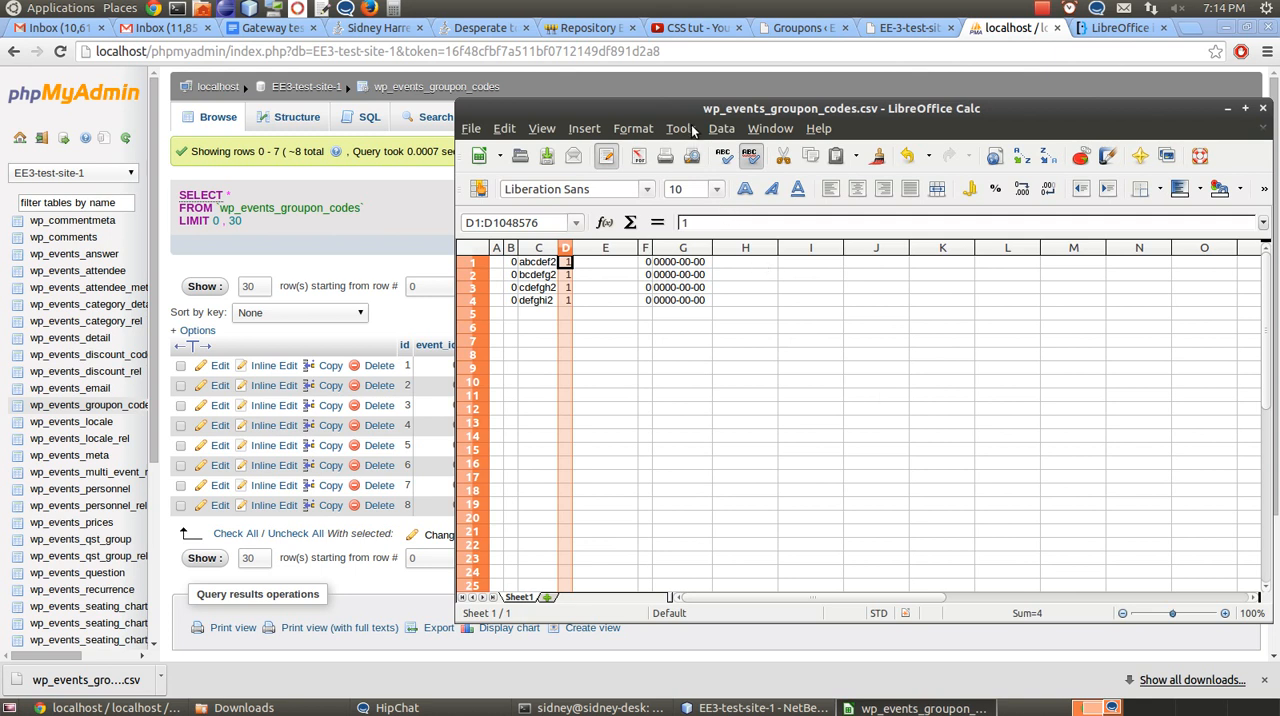
left_click_drag(693, 108, 470, 79)
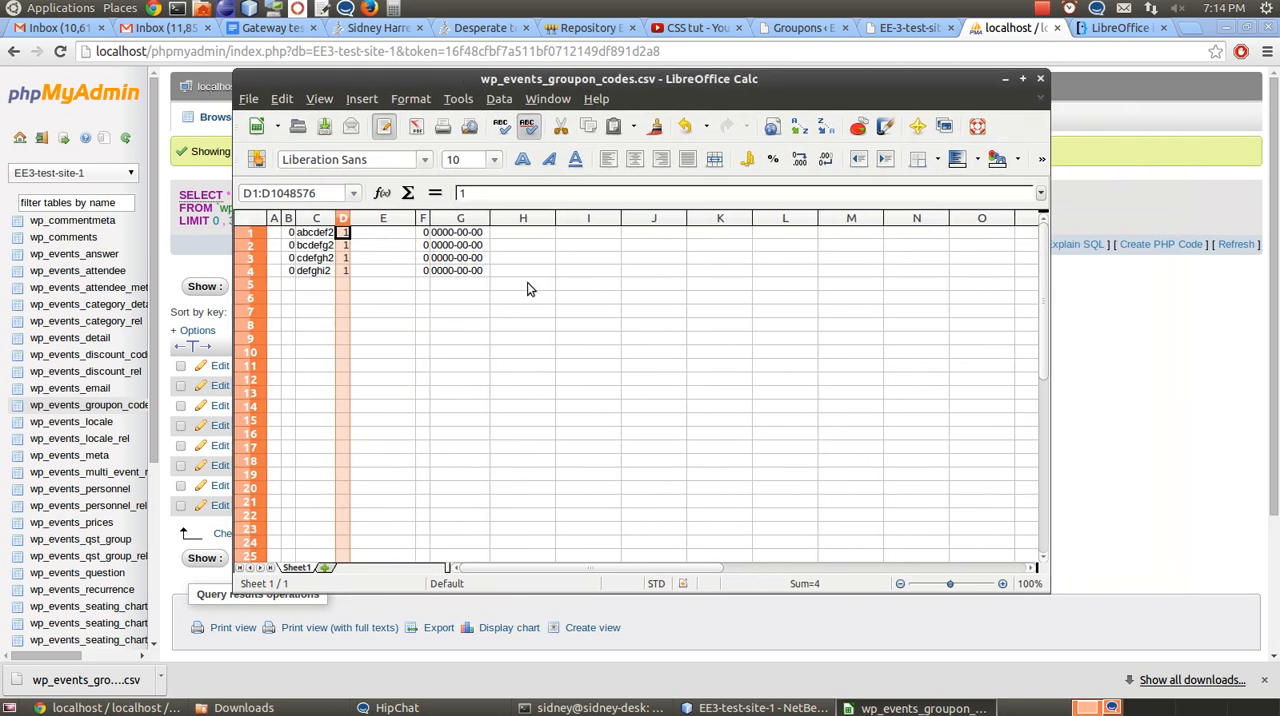
left_click(507, 257)
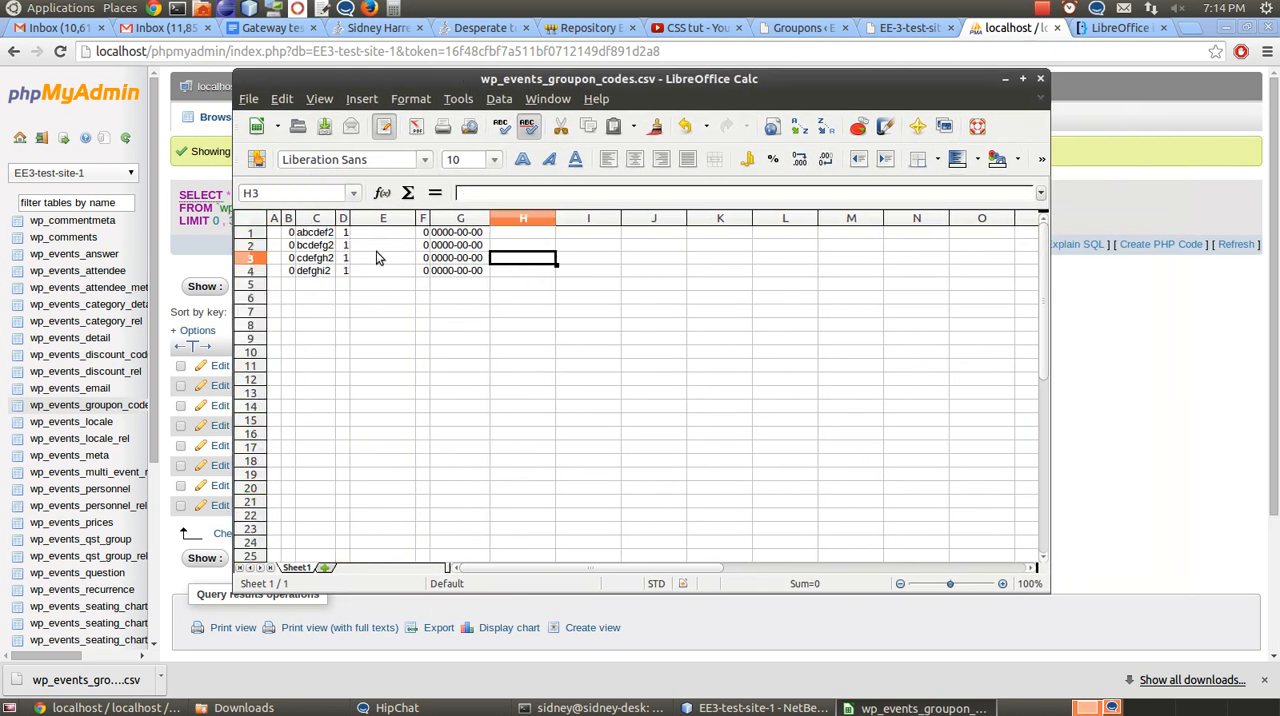
Begin saving the spreadsheet as a new copy, and open wp_events_groupon_codes.csv from the Downloads folder in the text editor to examine its raw format
left_click(250, 100)
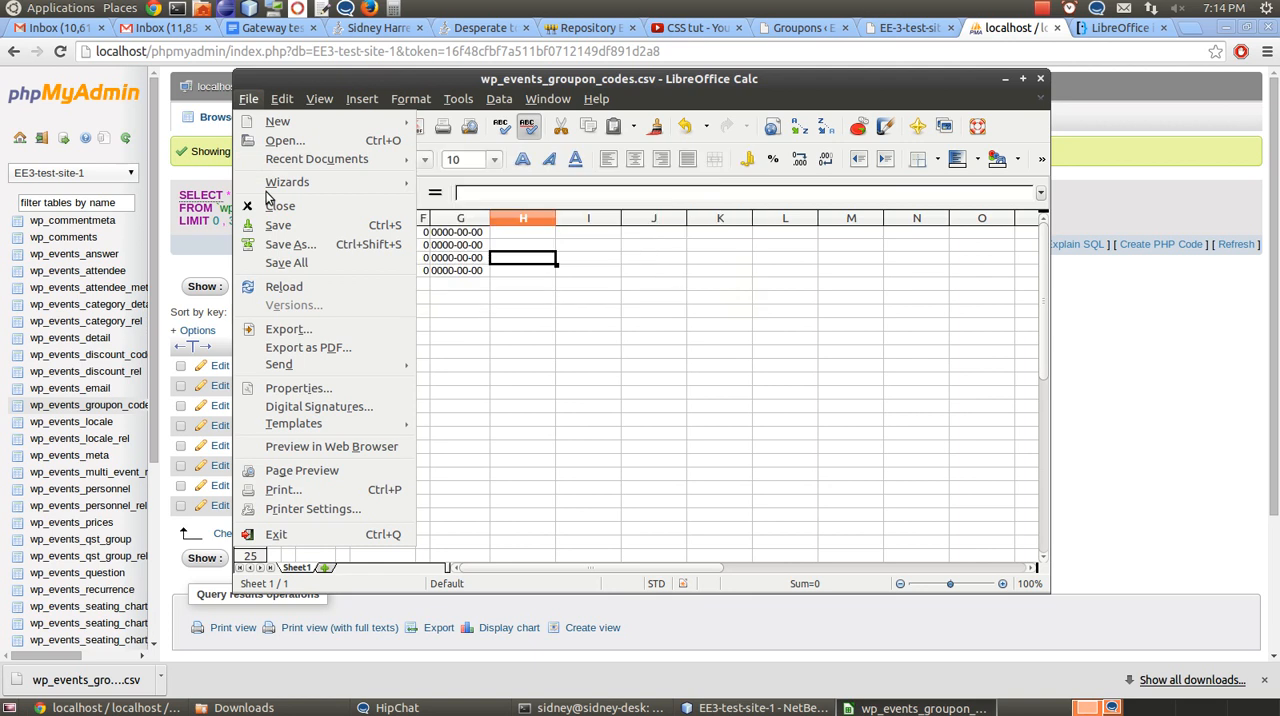
left_click(277, 244)
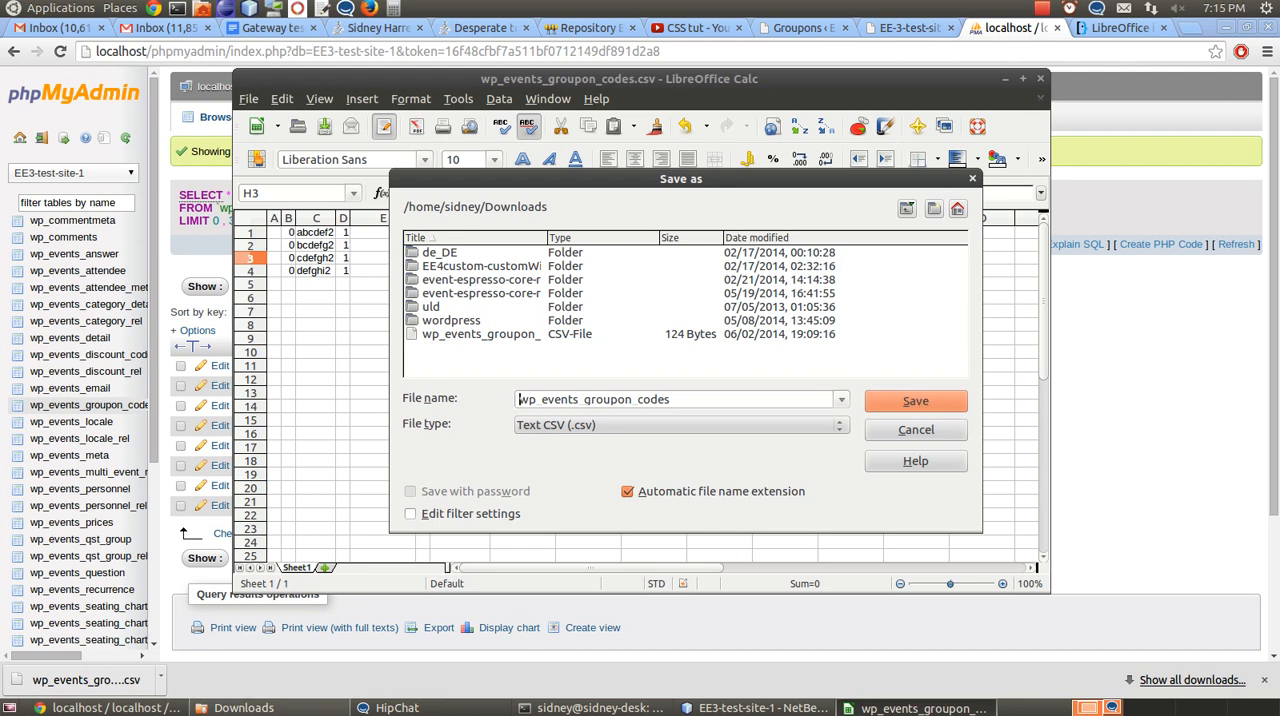
left_click(262, 710)
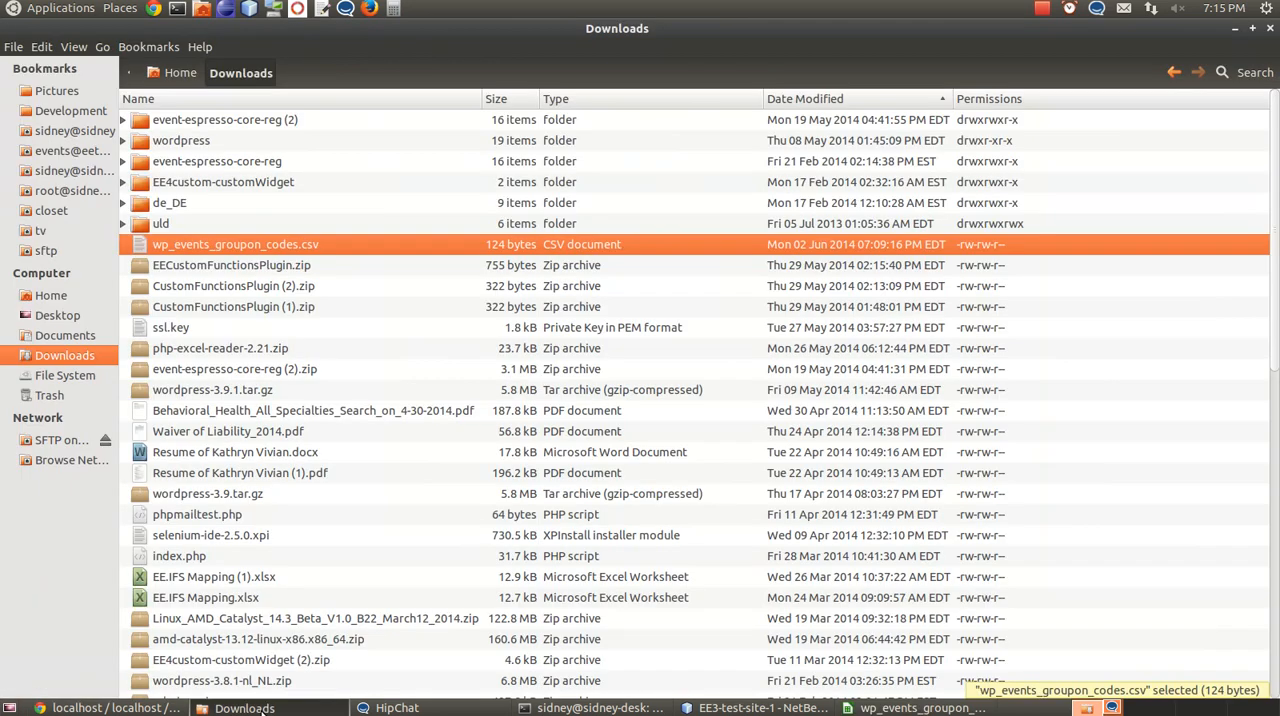
right_click(234, 240)
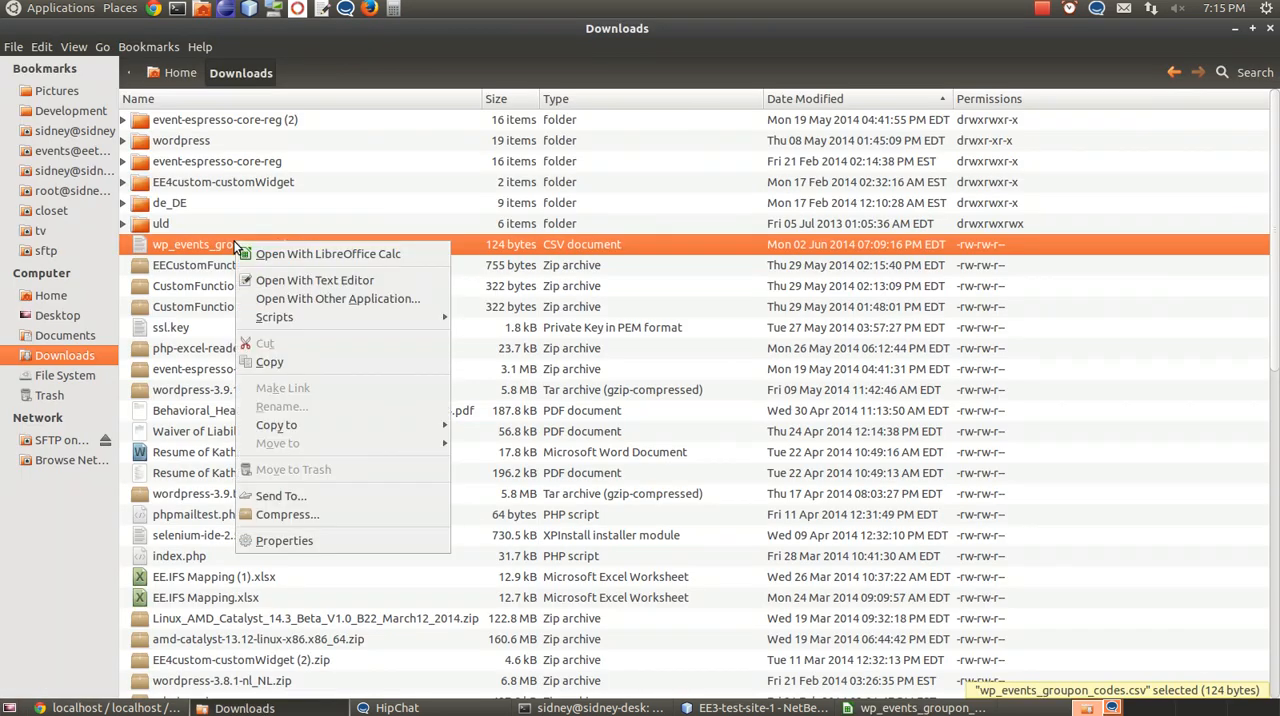
left_click(278, 281)
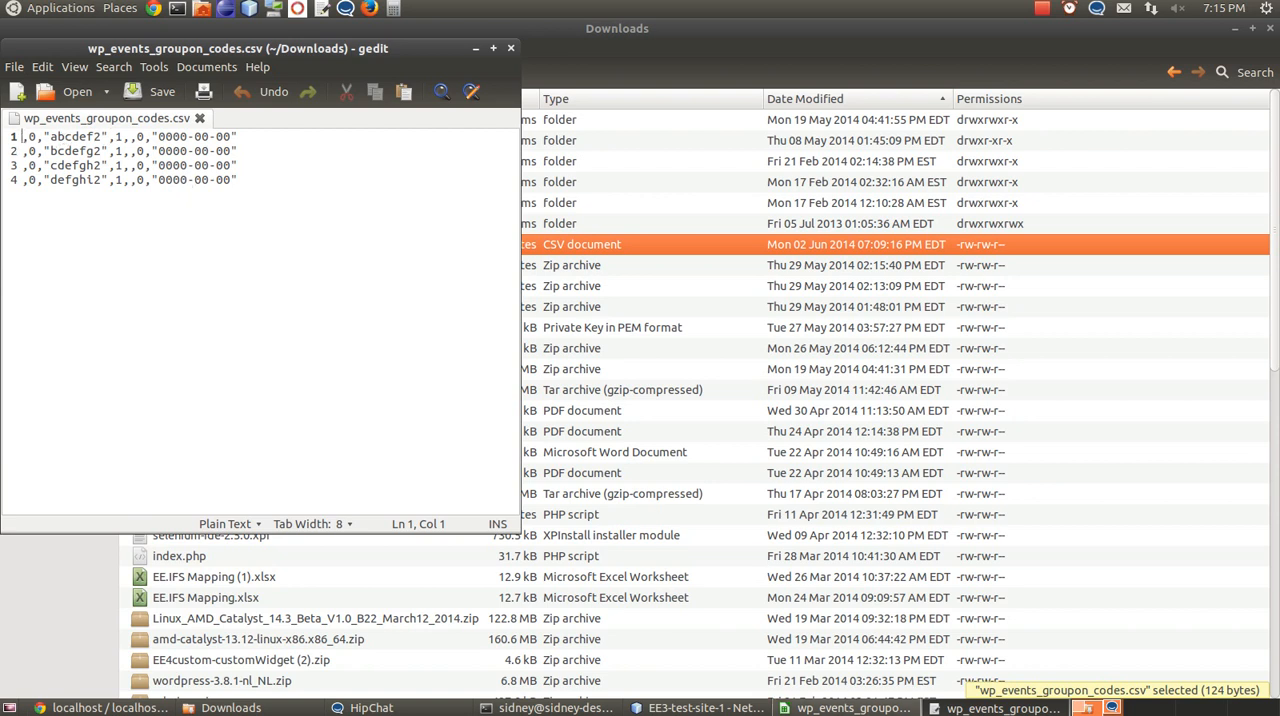
Return to LibreOffice Calc and save as Text CSV over the existing wp_events_groupon_codes.csv, with editing of the filter settings enabled
left_click(845, 709)
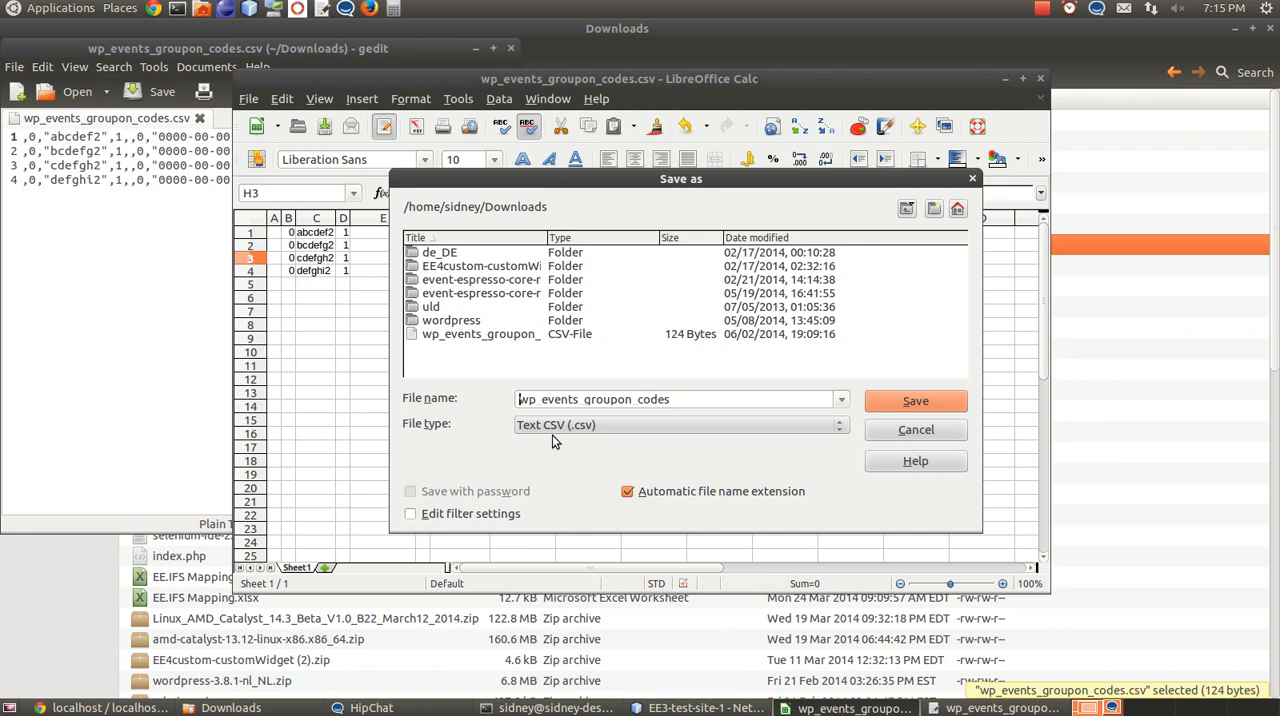
left_click(418, 514)
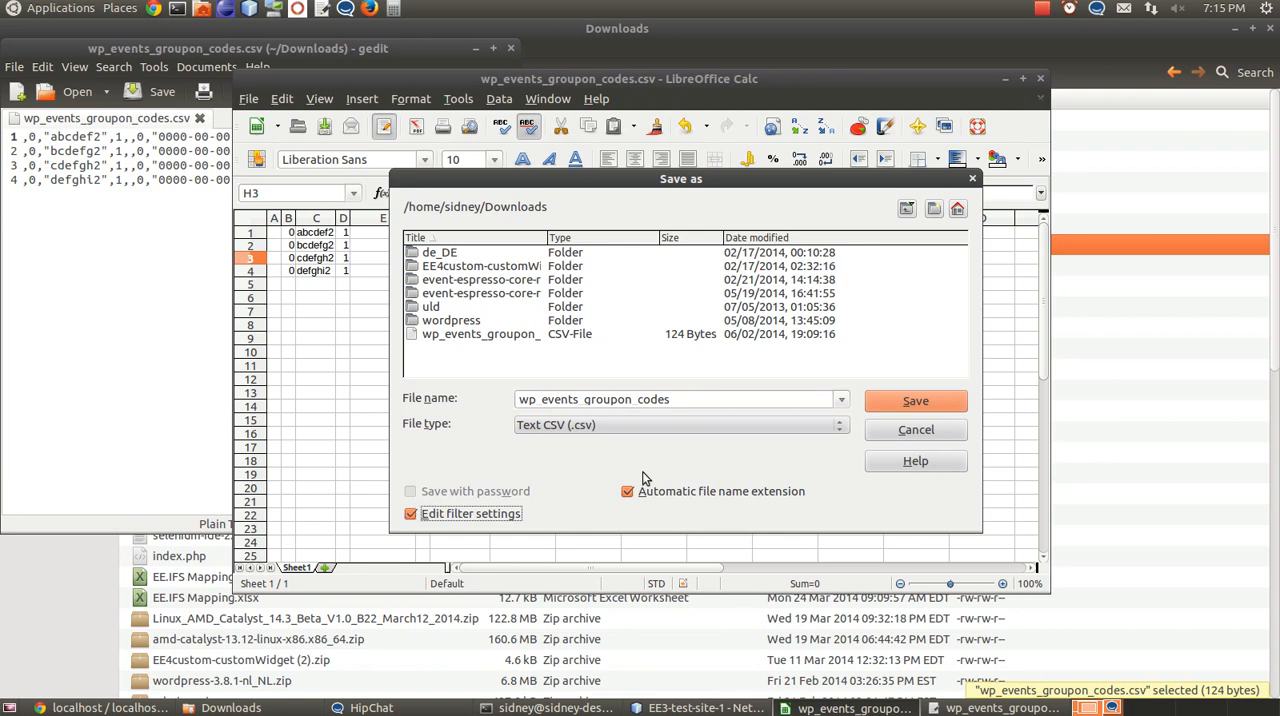
left_click(901, 399)
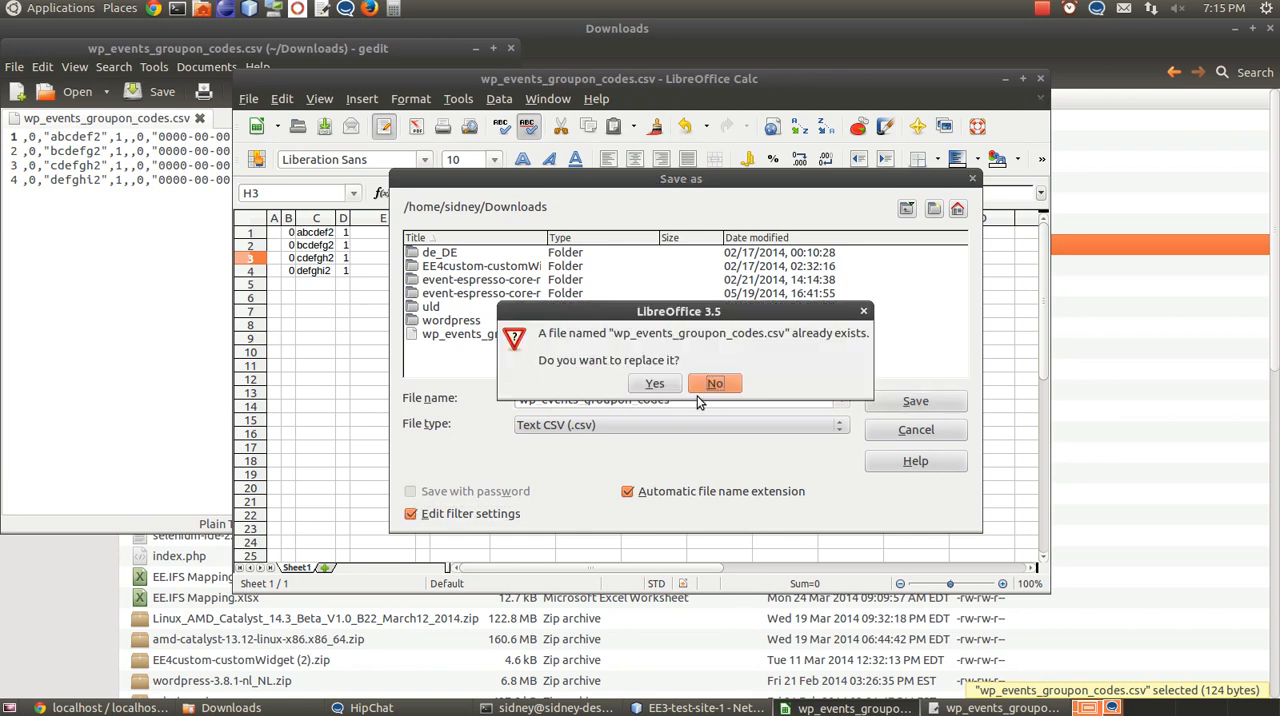
left_click(668, 386)
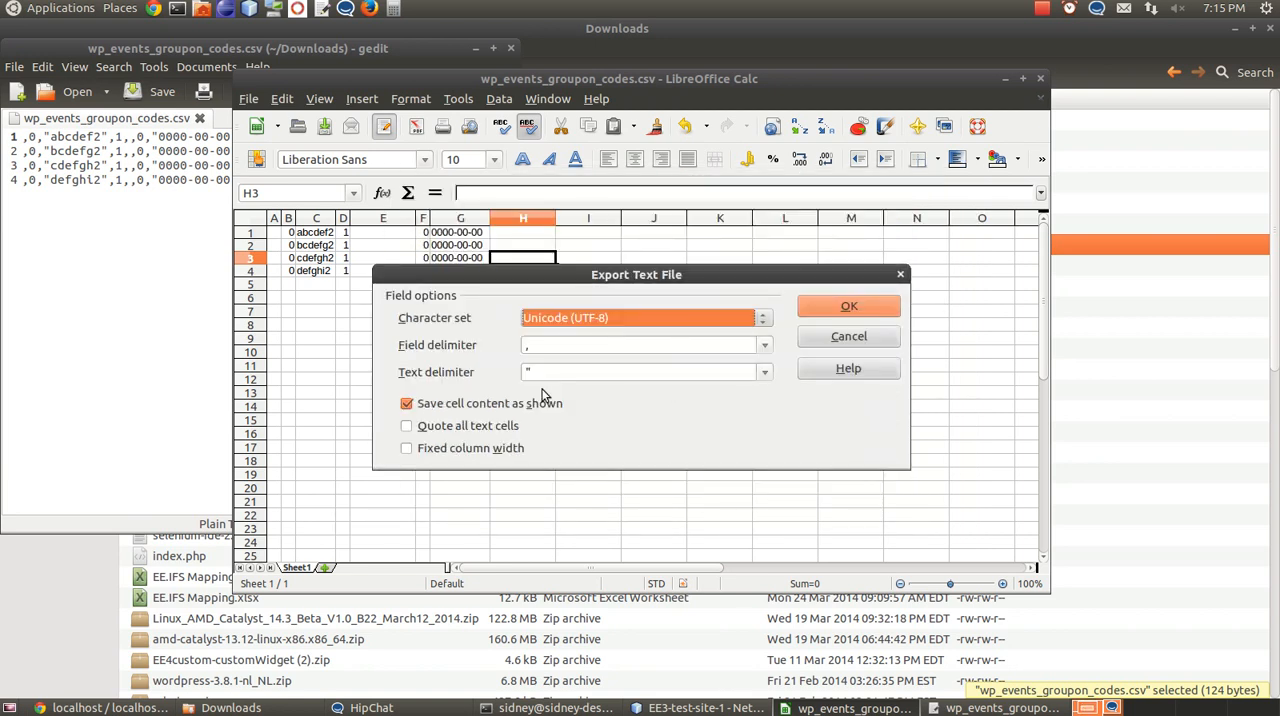
Export the CSV with all text cells quoted, and review the file's raw text in gedit
mouse_move(589, 279)
left_mouse_down()
mouse_move(606, 278)
mouse_move(593, 272)
left_mouse_up()
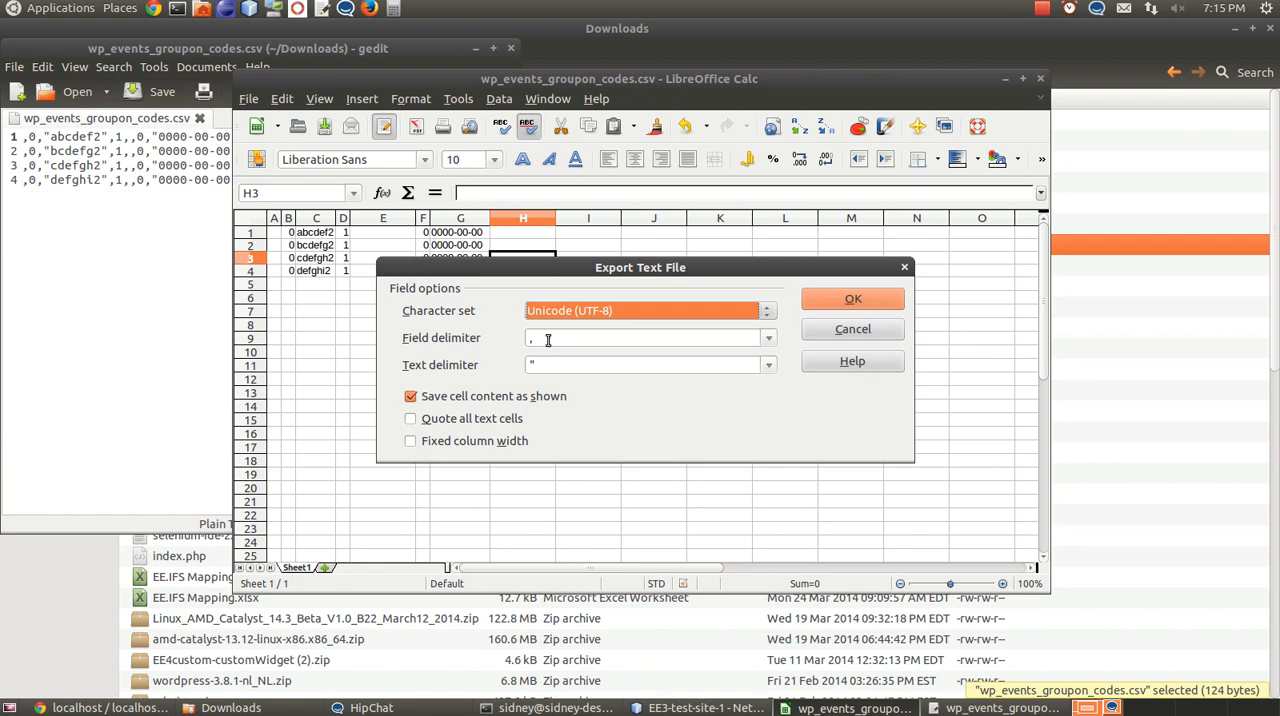
left_click(411, 421)
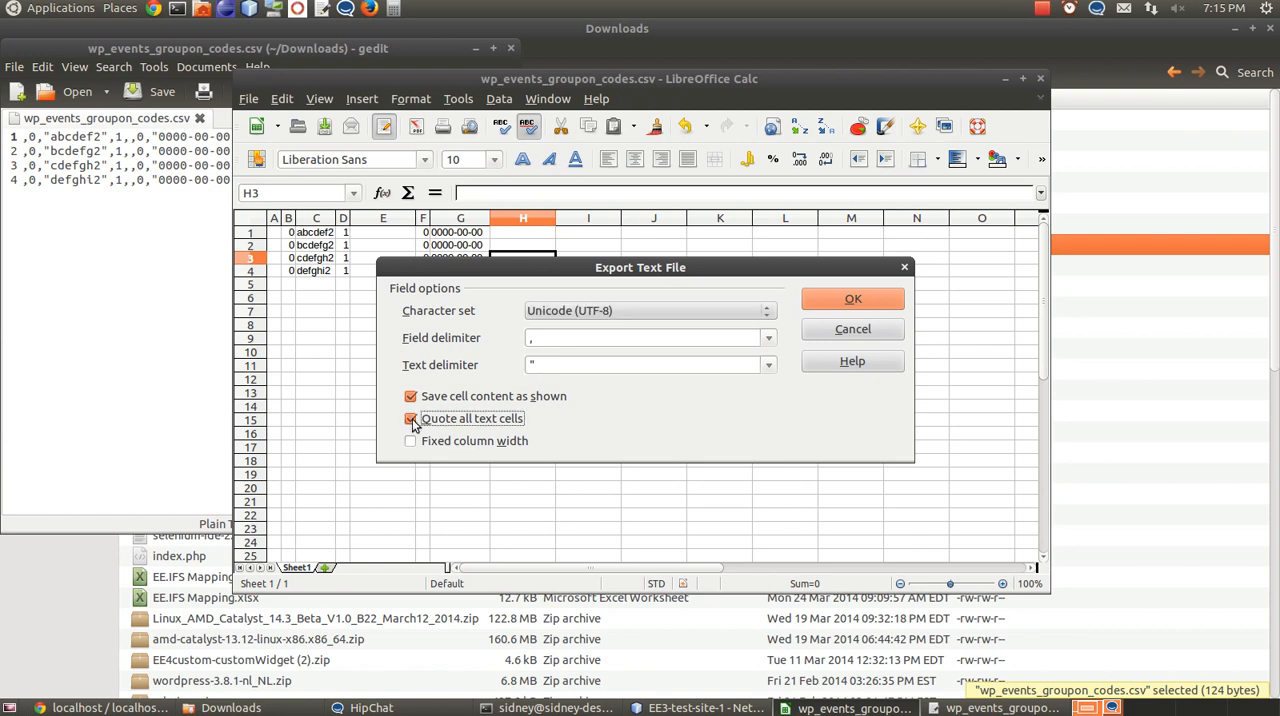
left_click(860, 297)
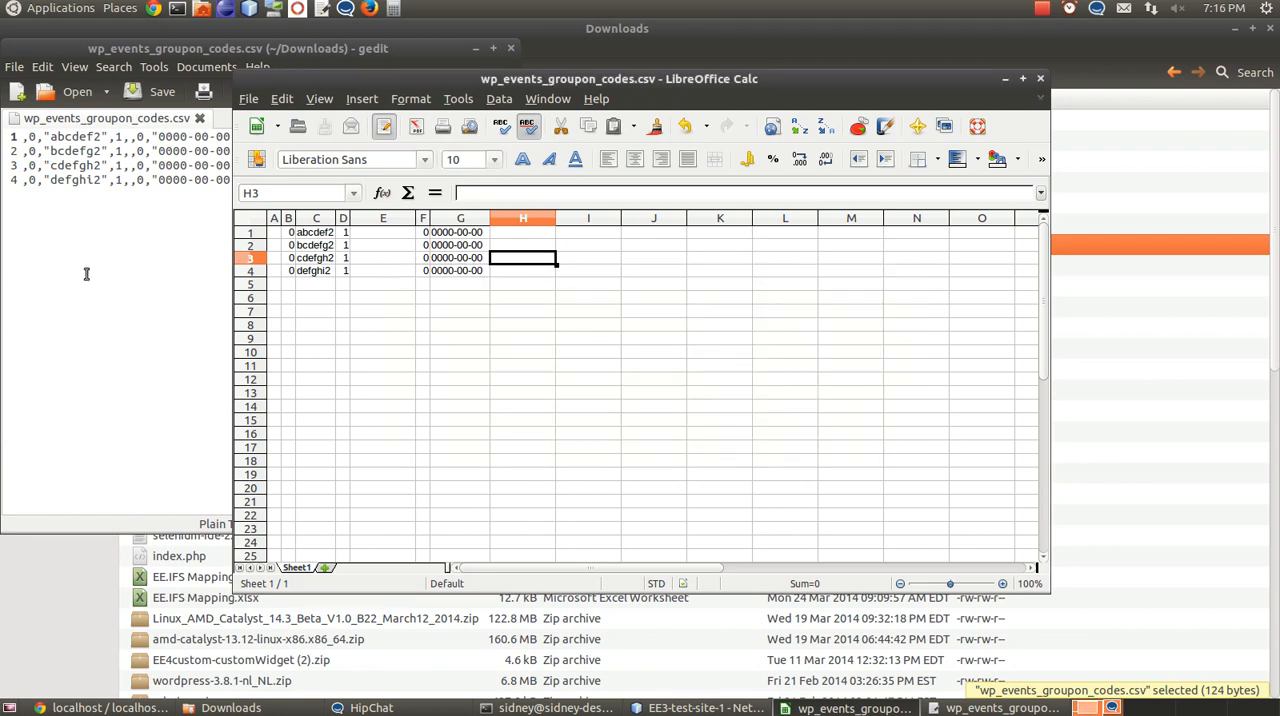
left_click(86, 273)
left_click(489, 146)
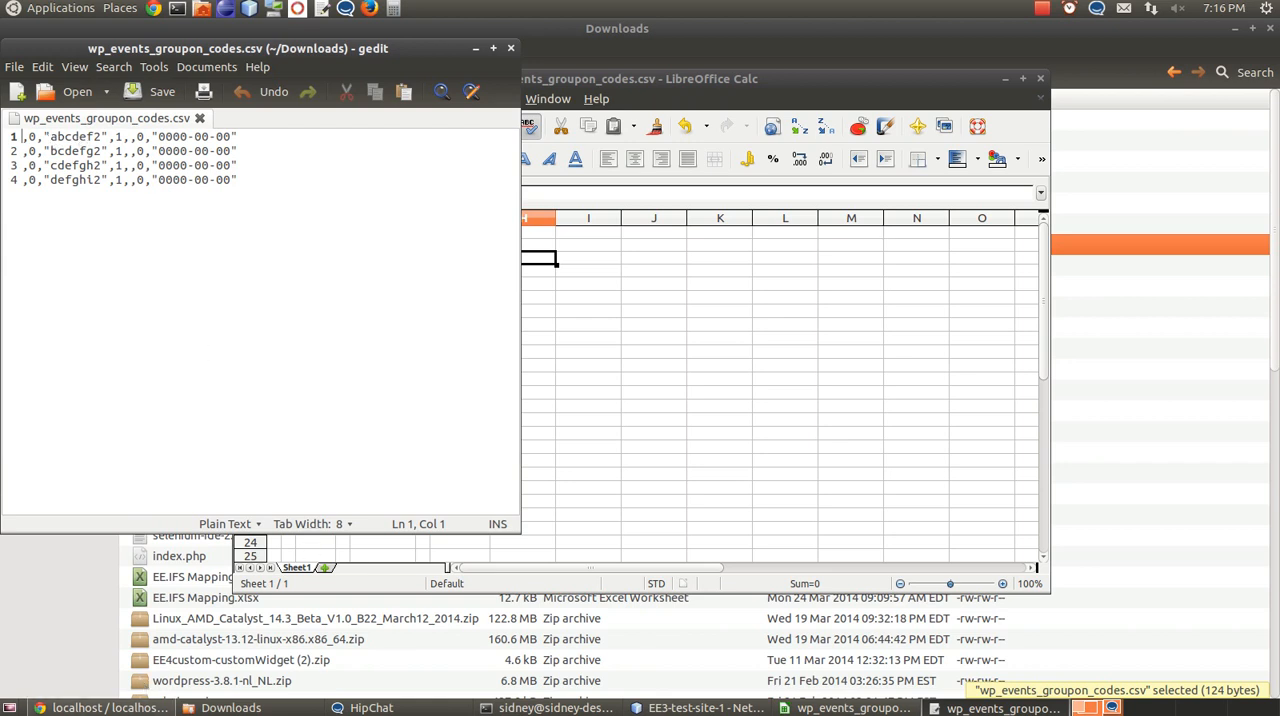
Switch to phpMyAdmin and import wp_events_groupon_codes.csv from Downloads into the wp_events_groupon_codes table, using the CSV format
left_click(110, 708)
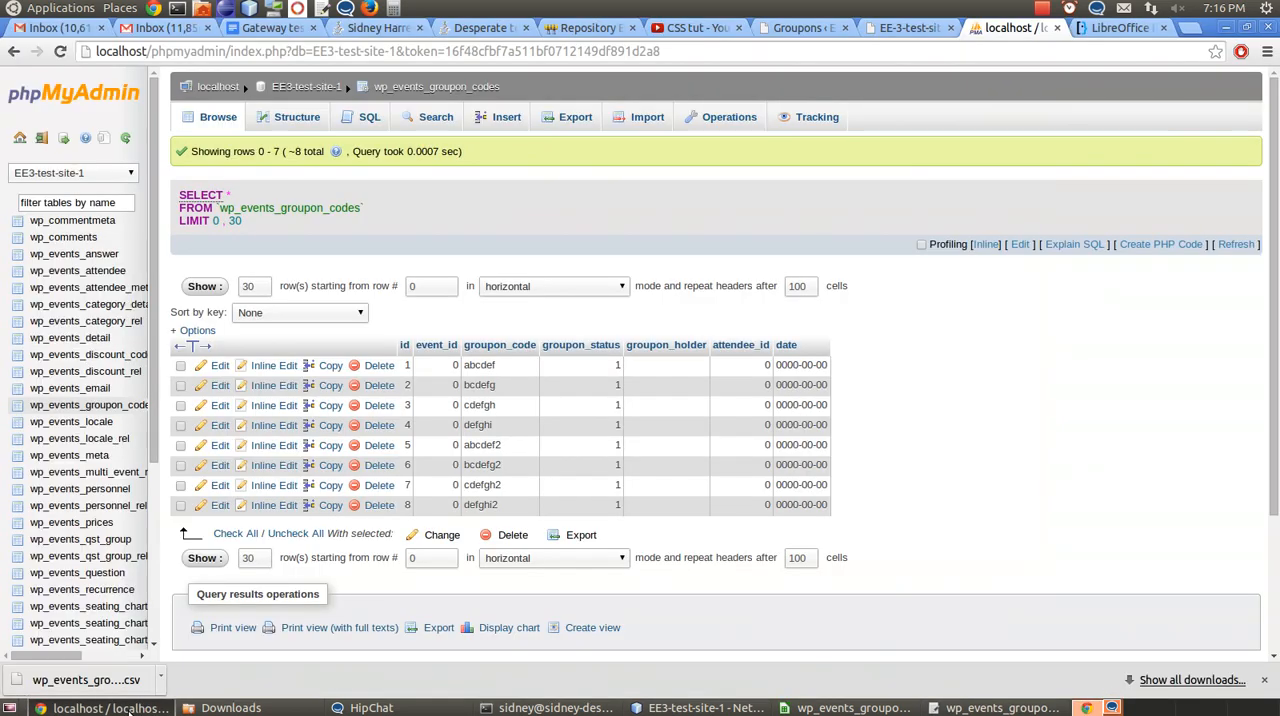
left_click(651, 120)
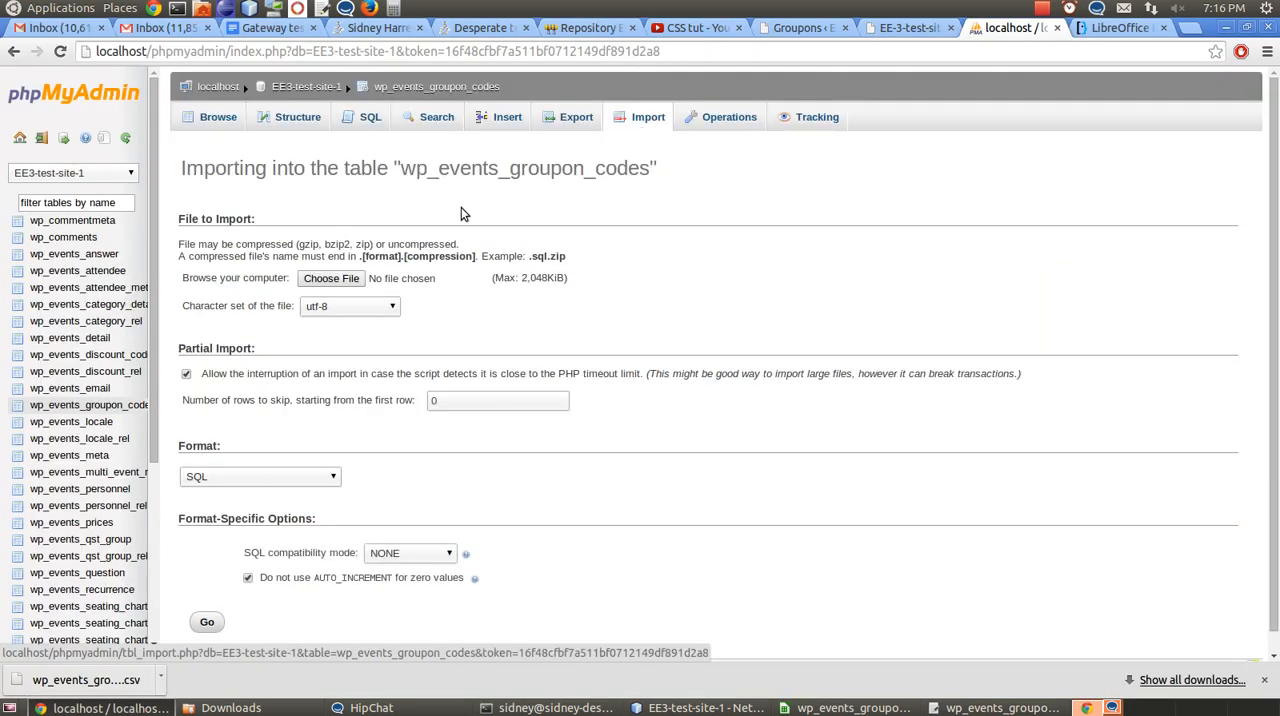
left_click(360, 278)
scroll(560, 415, "down", 1)
scroll(567, 418, "down", 10)
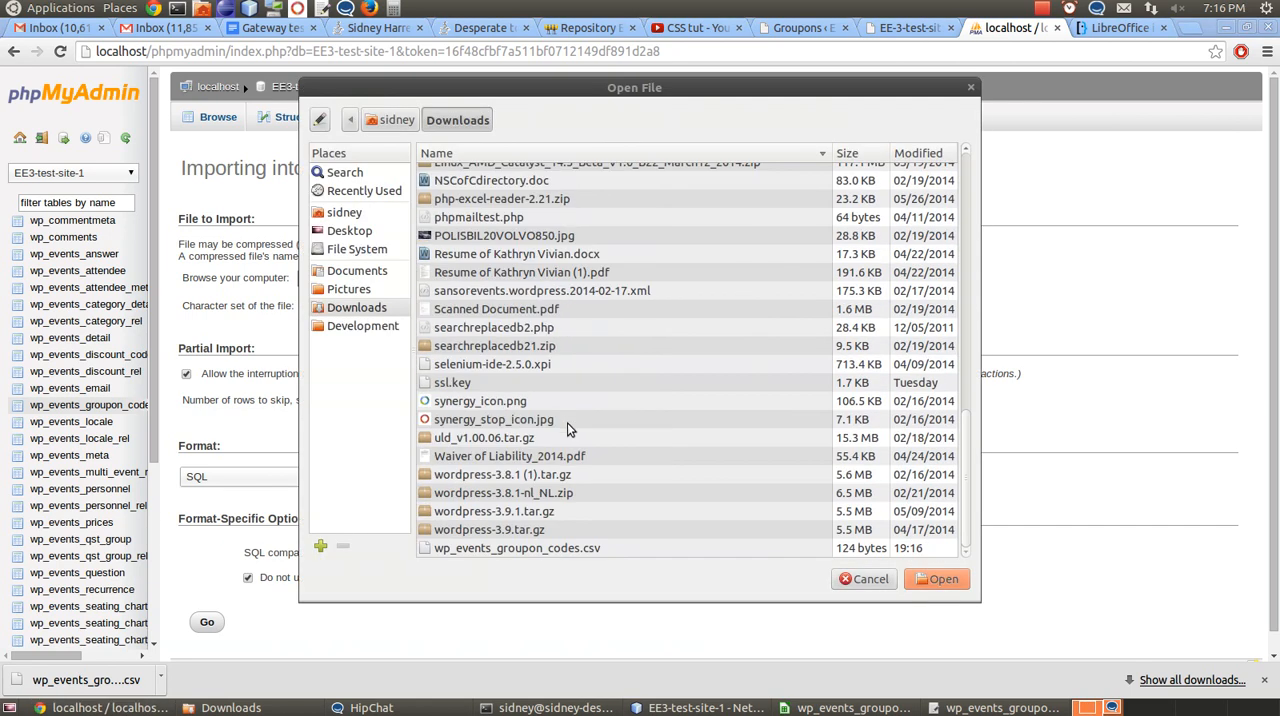
double_click(557, 546)
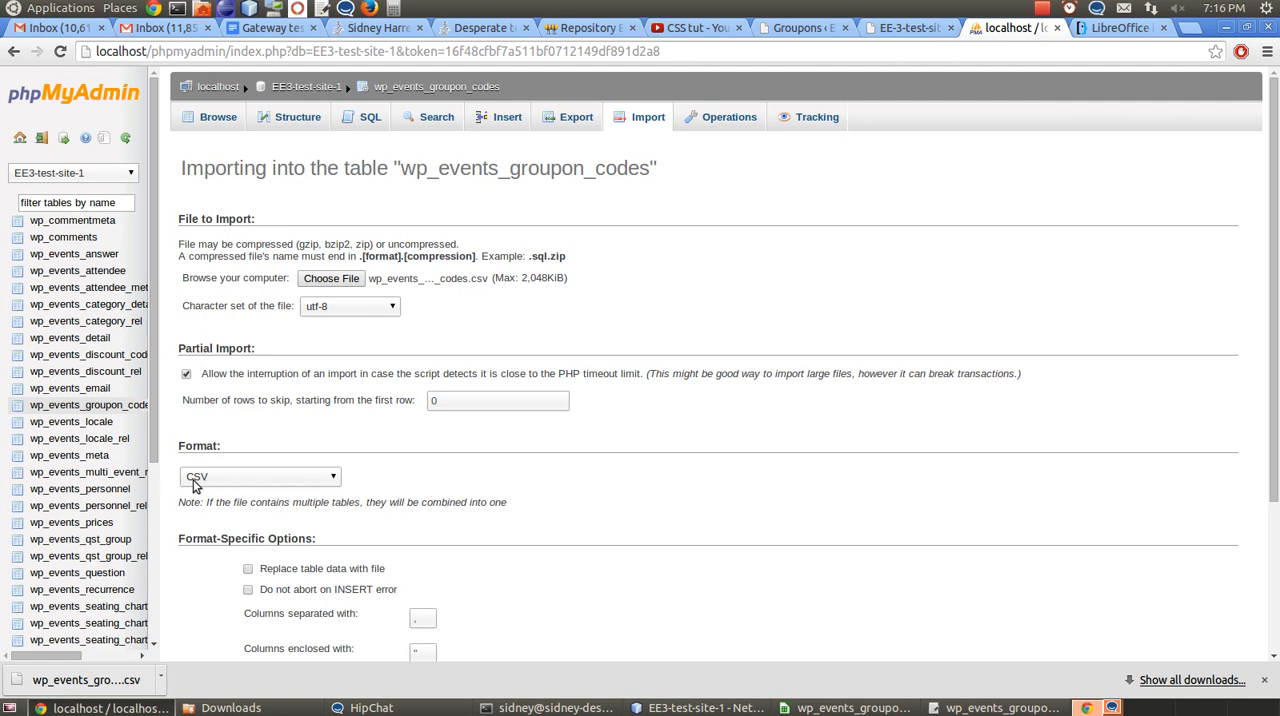
scroll(447, 485, "down", 4)
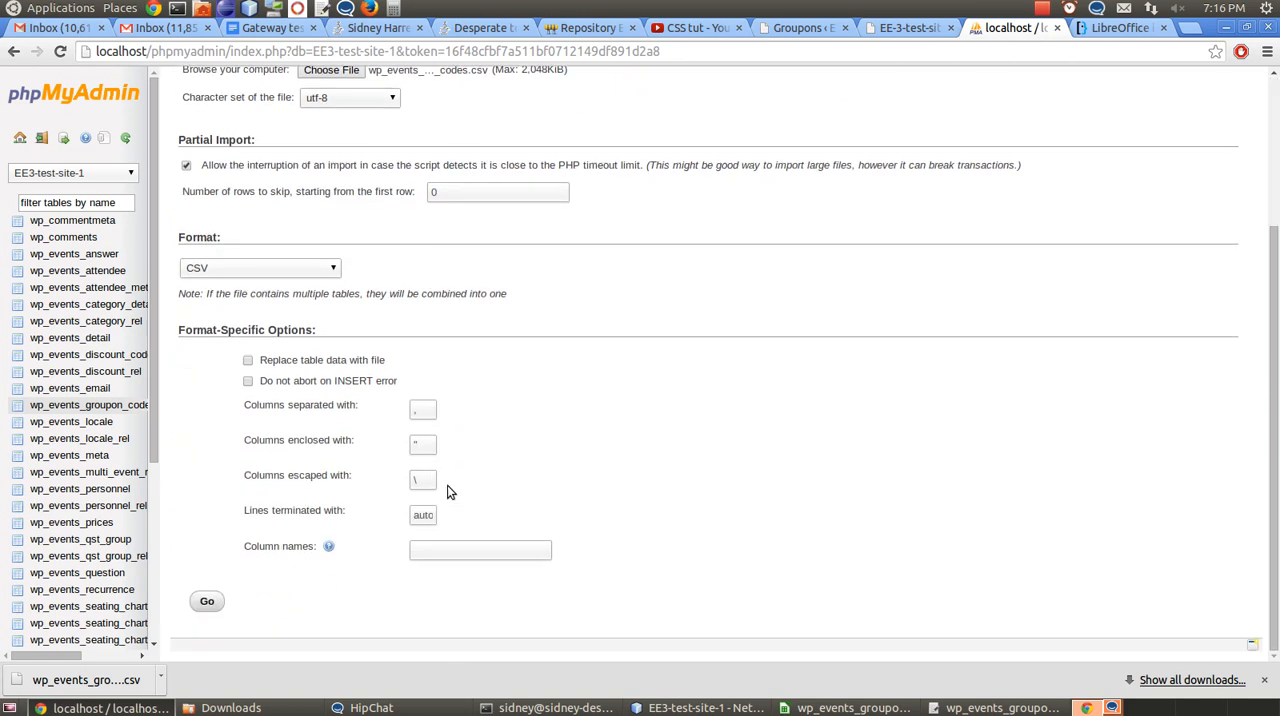
left_click(208, 602)
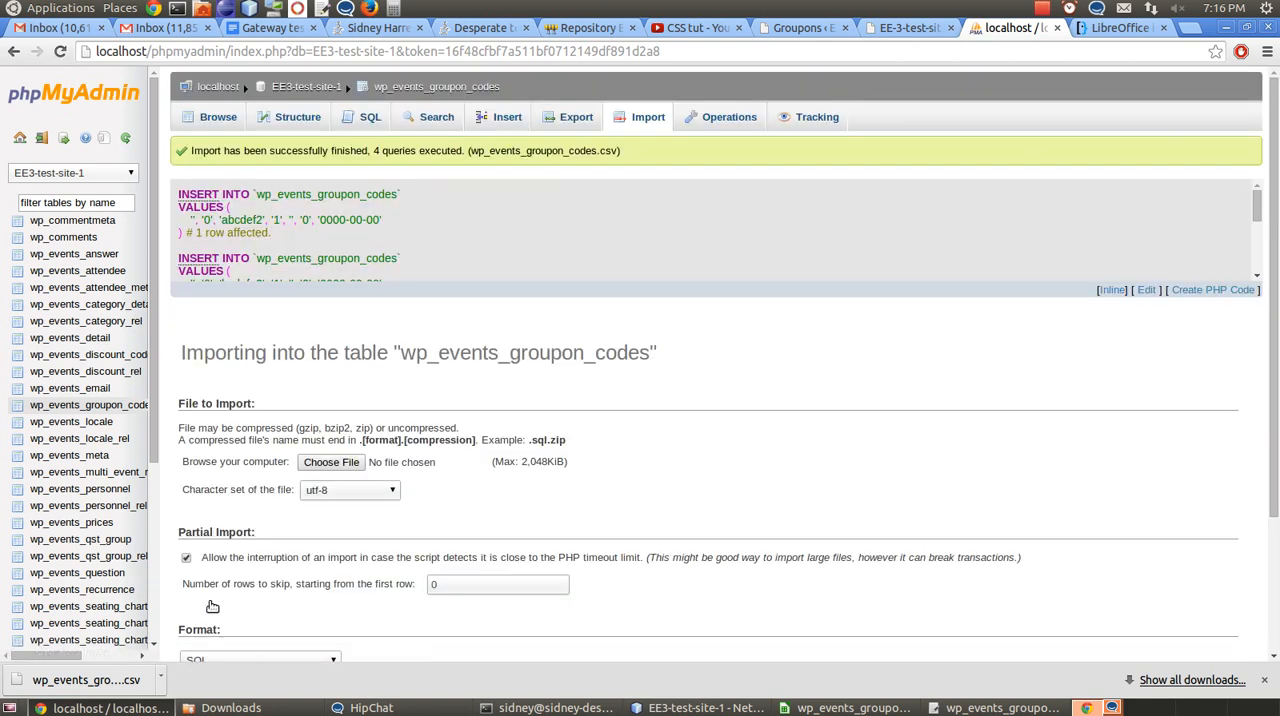
Browse the table's rows in phpMyAdmin, and check the reloaded Groupon Codes list in WordPress through its second page
left_click(226, 118)
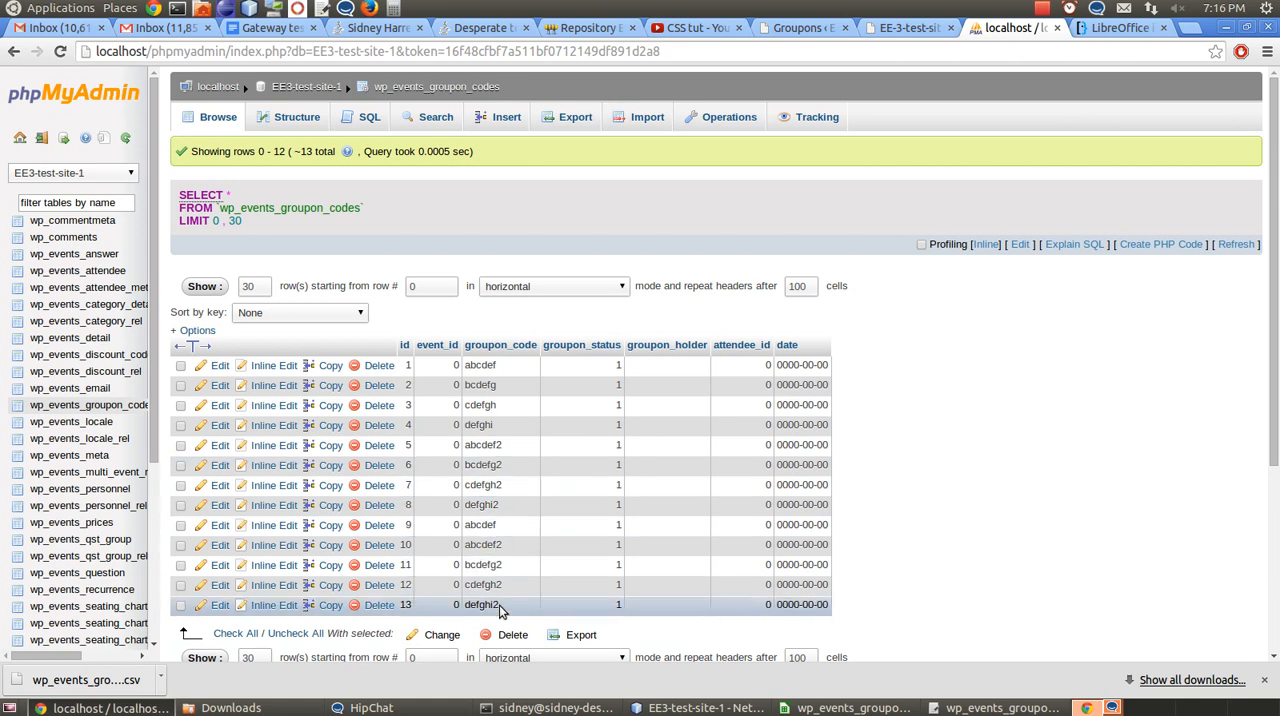
left_click(800, 28)
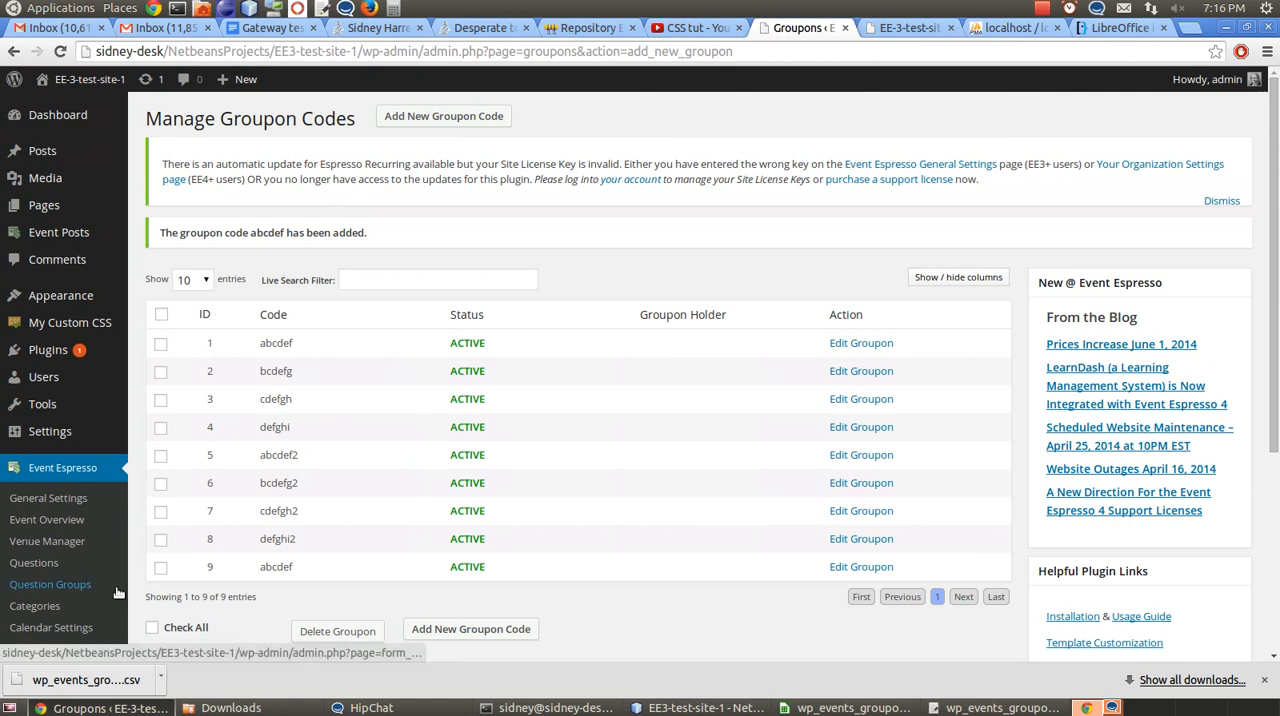
scroll(110, 548, "down", 4)
left_click(62, 478)
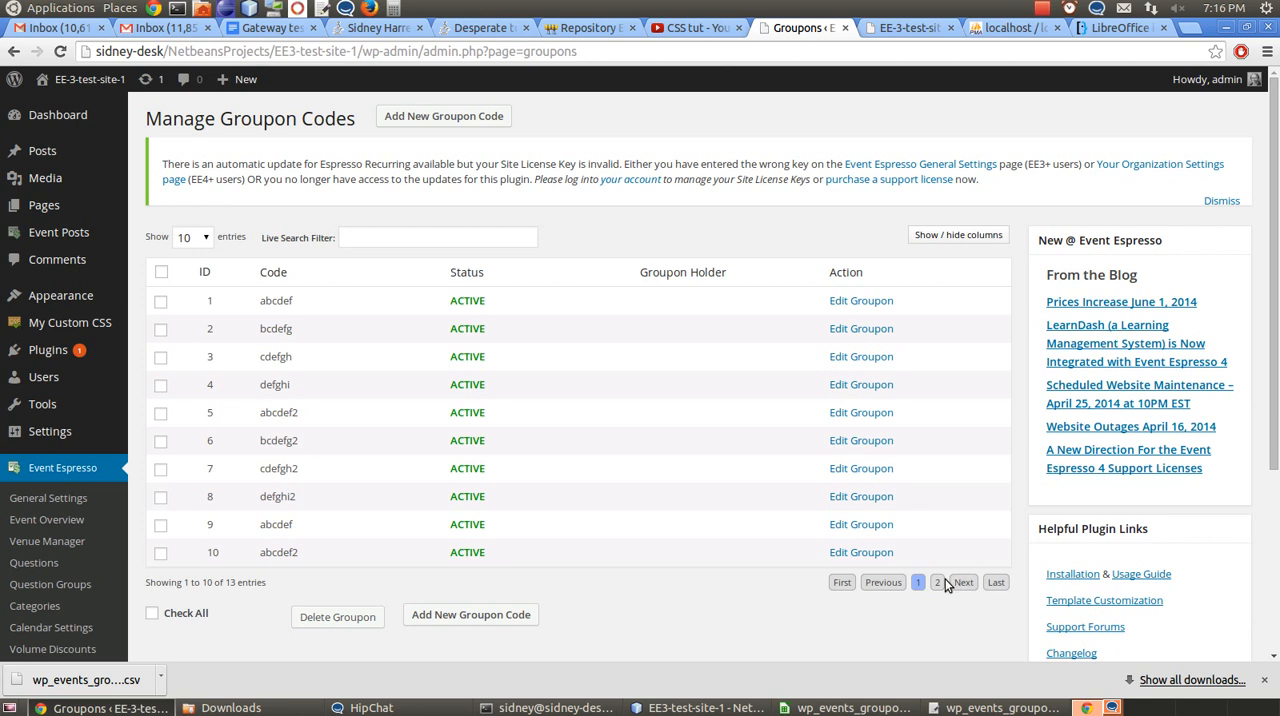
left_click(937, 582)
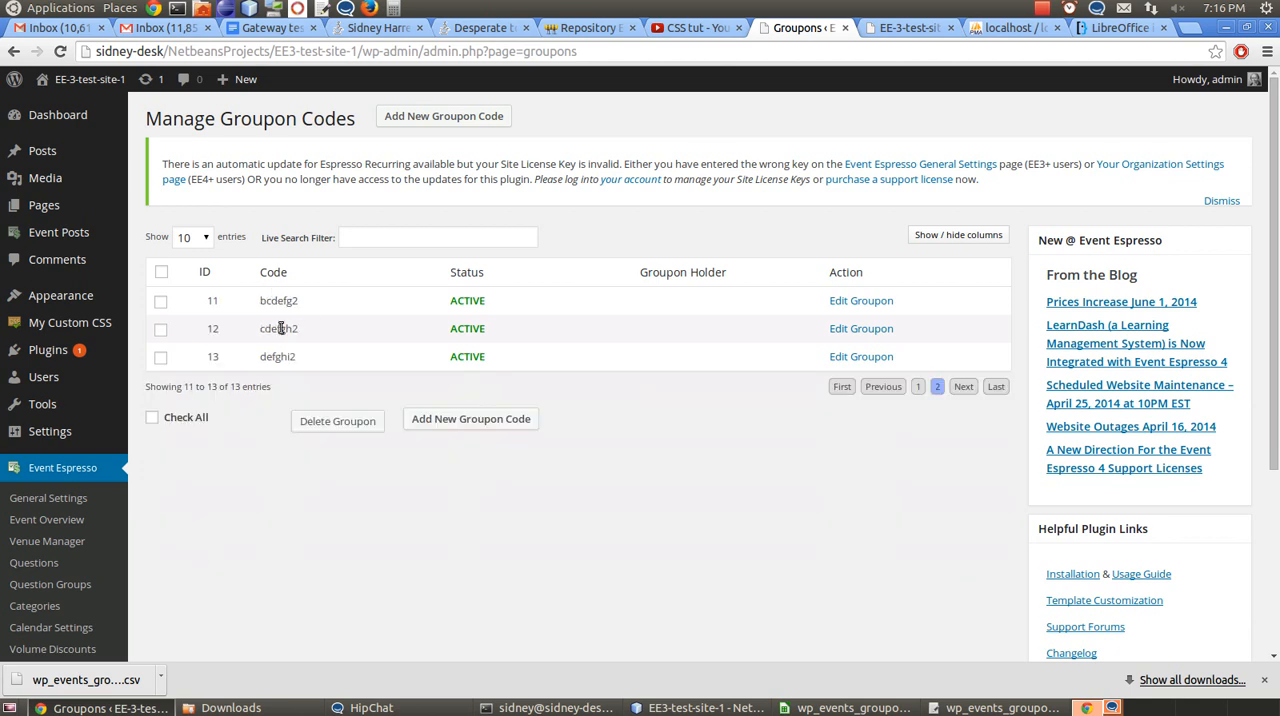